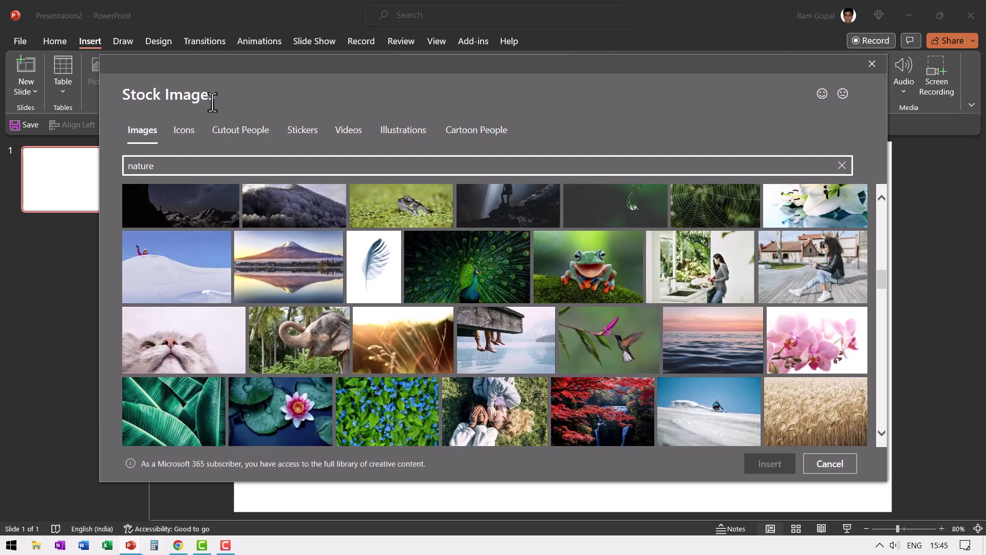
# - Insert the Mount Fuji lake stock photo and crop it to a 16:9 aspect ratio
pyautogui.click(319, 269)
pyautogui.click(746, 464)
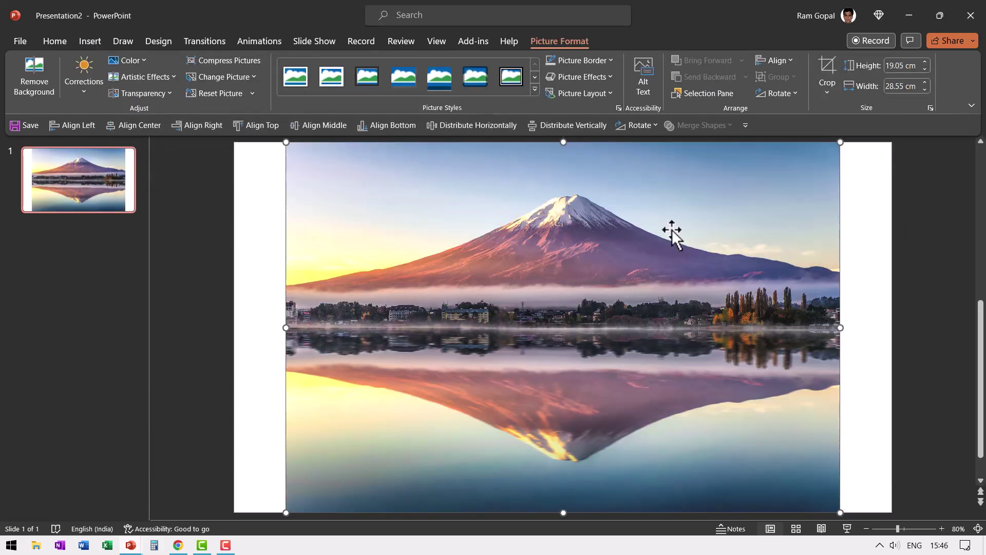
pyautogui.click(827, 91)
pyautogui.moveTo(863, 148)
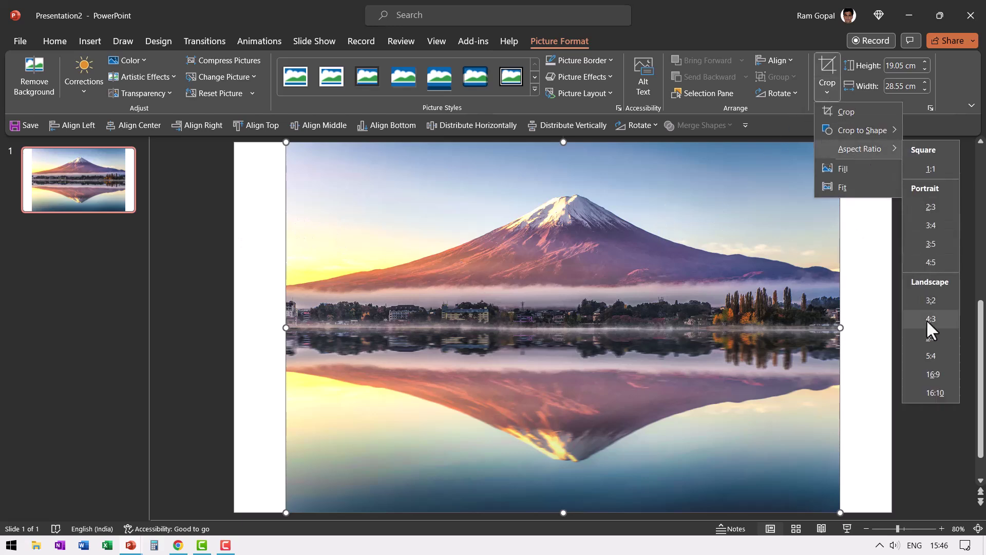
pyautogui.click(938, 371)
pyautogui.click(913, 325)
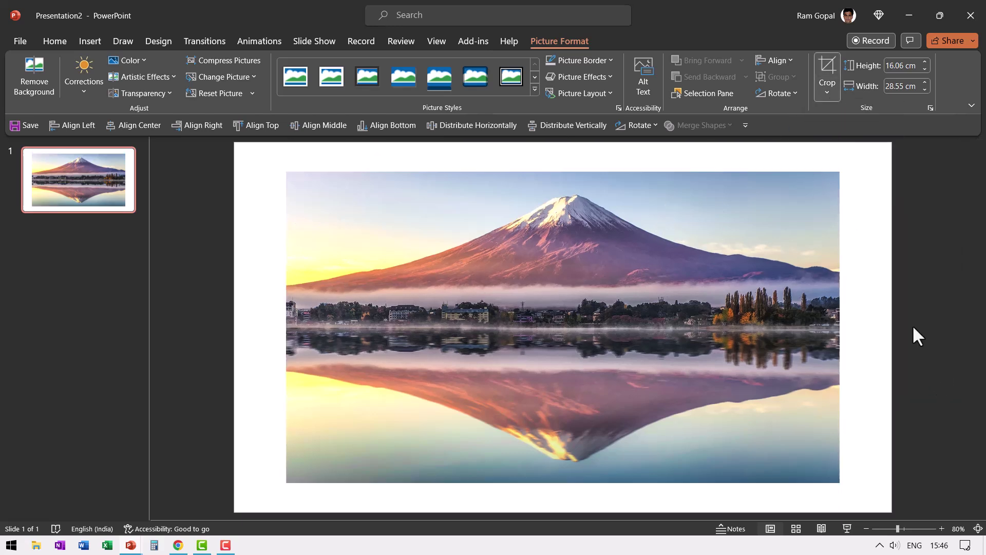
# - Move the photo to the slide's top-left corner and stretch it to fill the slide
pyautogui.moveTo(495, 286); pyautogui.dragTo(447, 260)
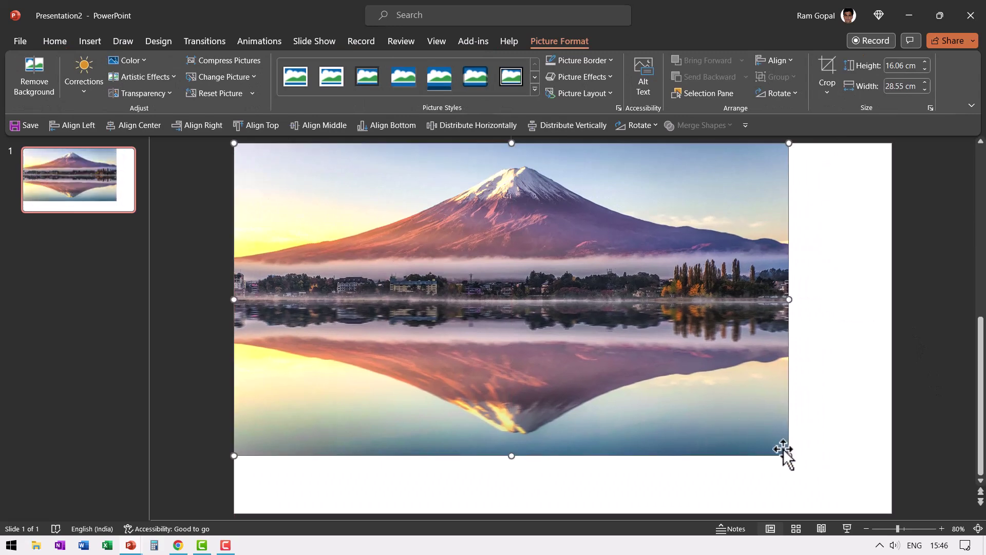
pyautogui.moveTo(788, 455); pyautogui.dragTo(882, 514)
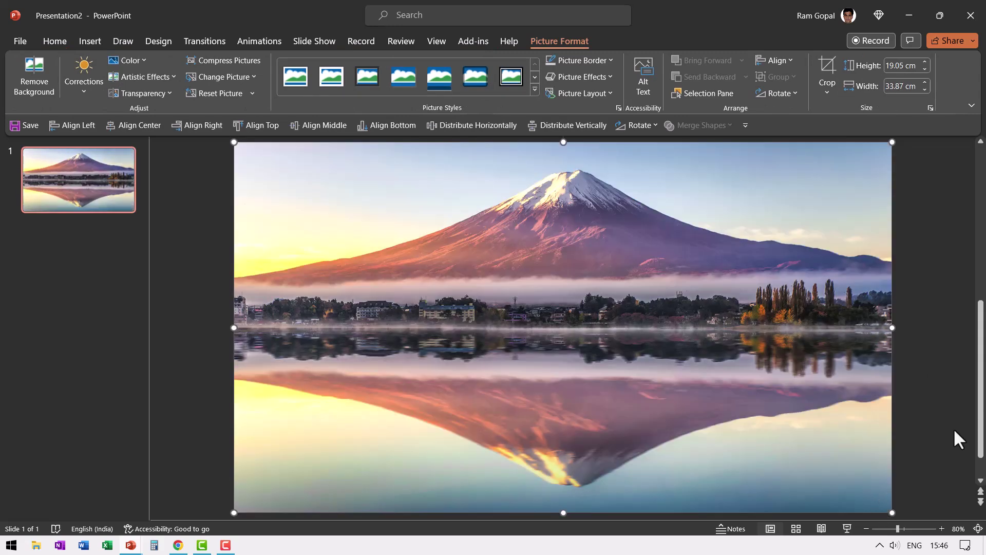
pyautogui.click(954, 430)
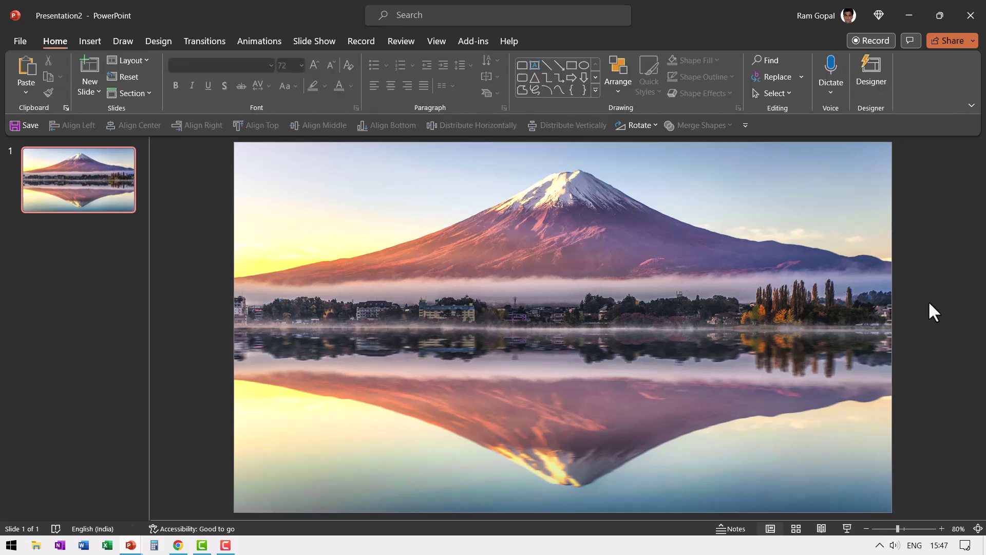
# - Paste the 'Your Title Text / Goes here' text boxes and give the photo a Grow/Shrink emphasis
pyautogui.hotkey('ctrl', 'v')
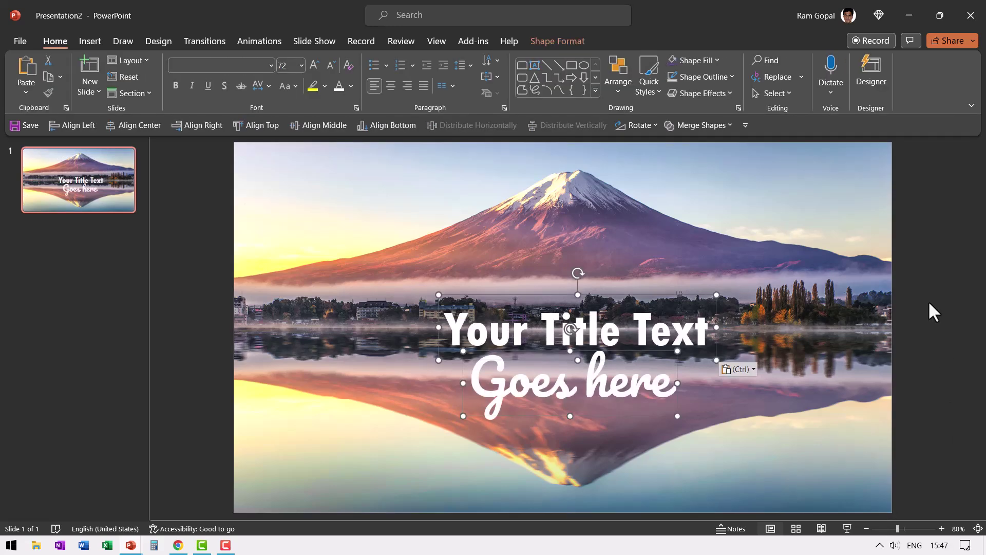
pyautogui.click(936, 266)
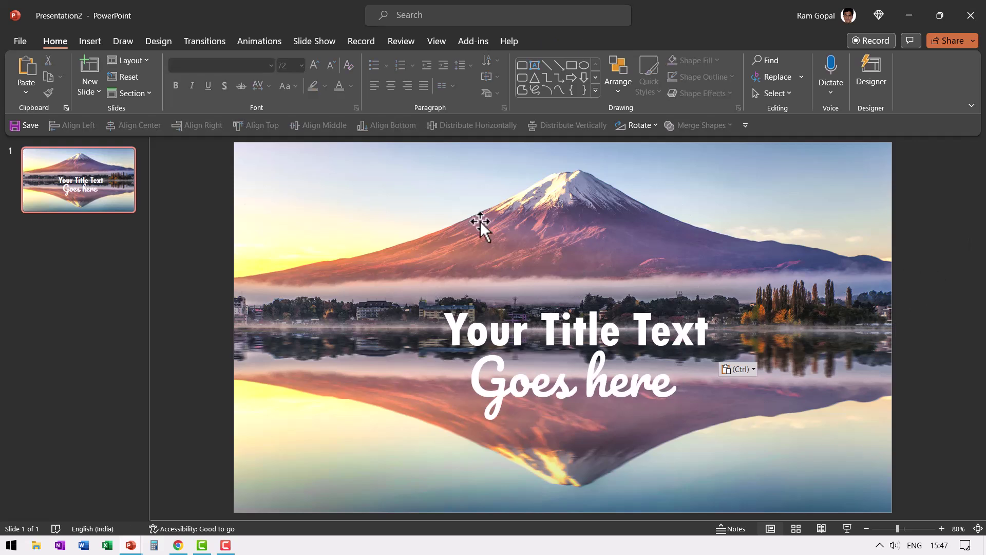
pyautogui.click(541, 189)
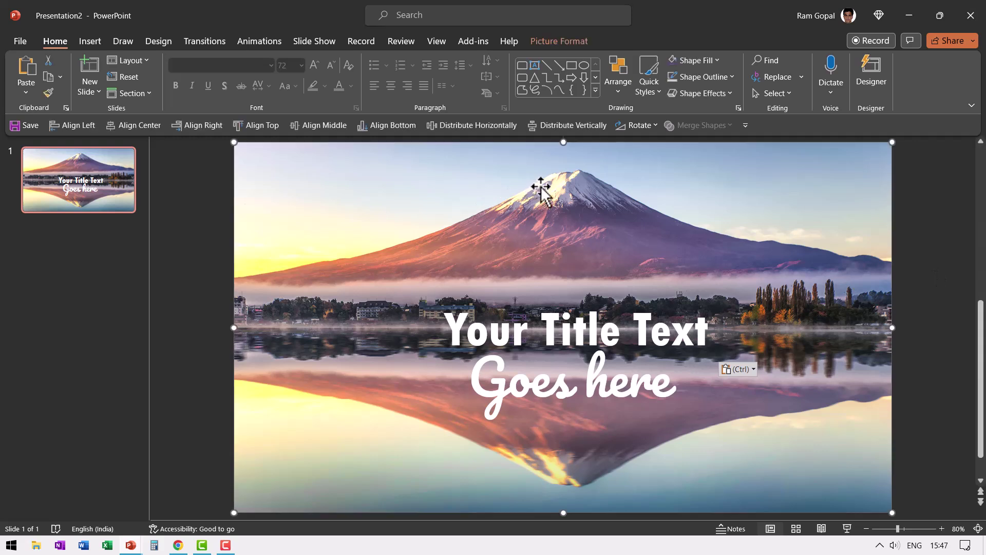
pyautogui.click(242, 41)
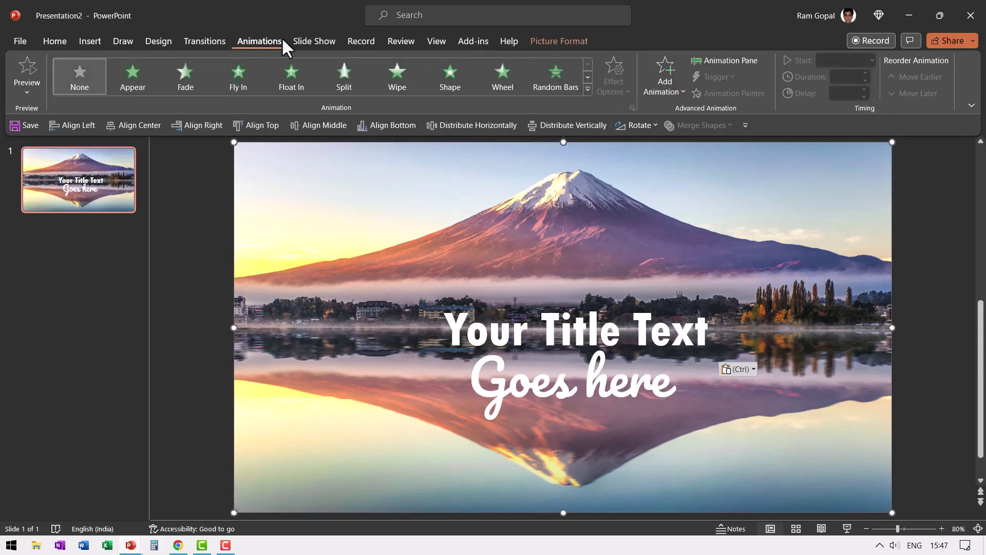
pyautogui.click(729, 60)
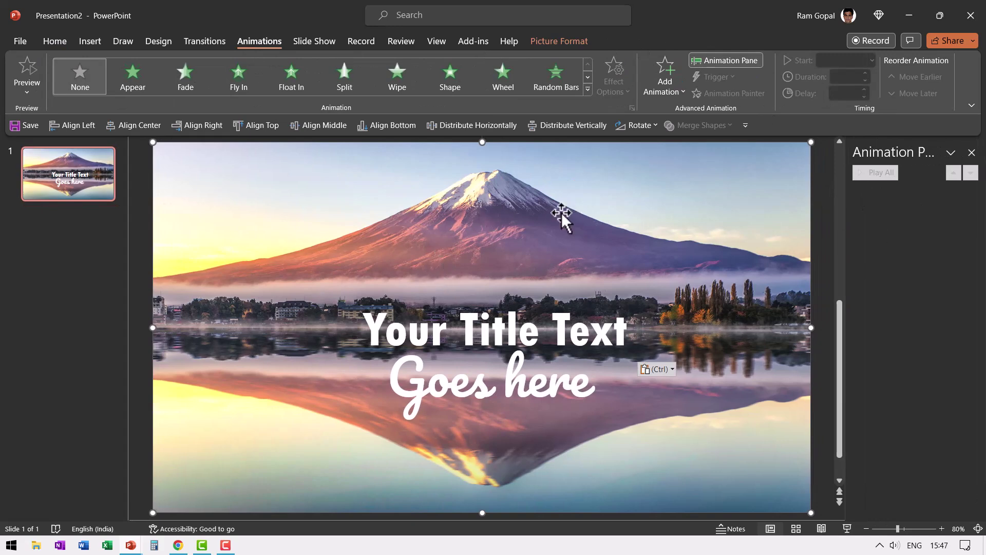
pyautogui.click(588, 88)
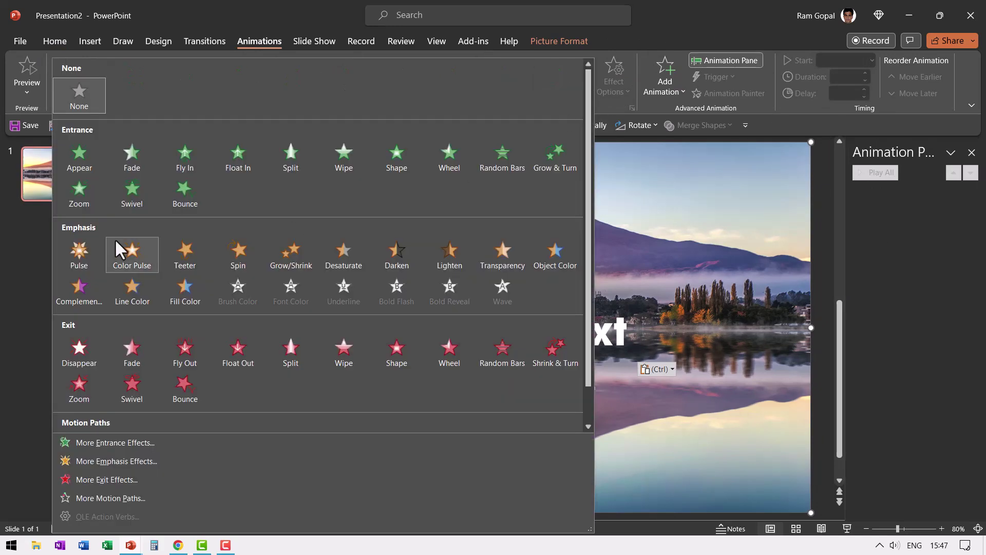
pyautogui.click(298, 262)
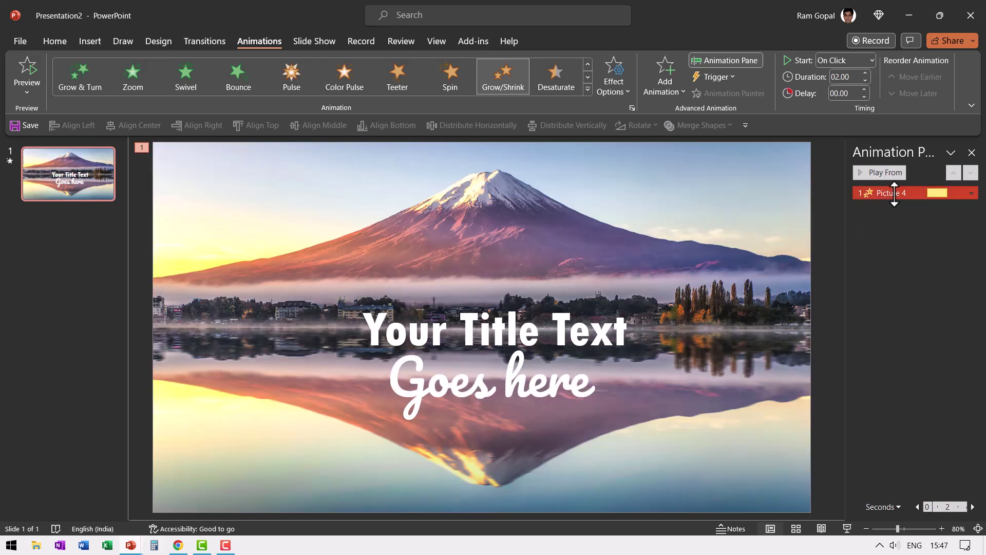
# - Keep the Grow/Shrink size at 150% and give it a 2-second smooth end
pyautogui.rightClick(896, 194)
pyautogui.click(971, 194)
pyautogui.click(972, 193)
pyautogui.click(918, 256)
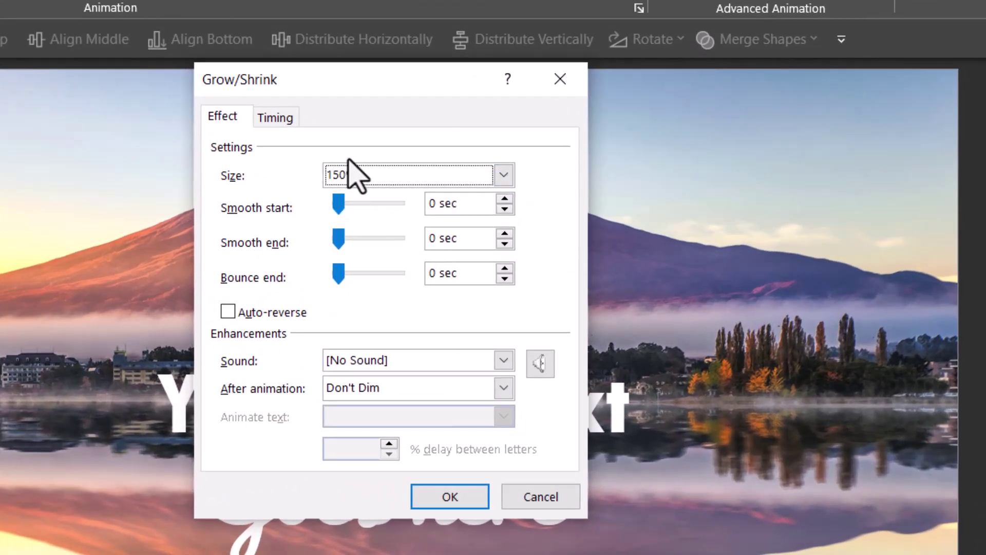
pyautogui.click(383, 177)
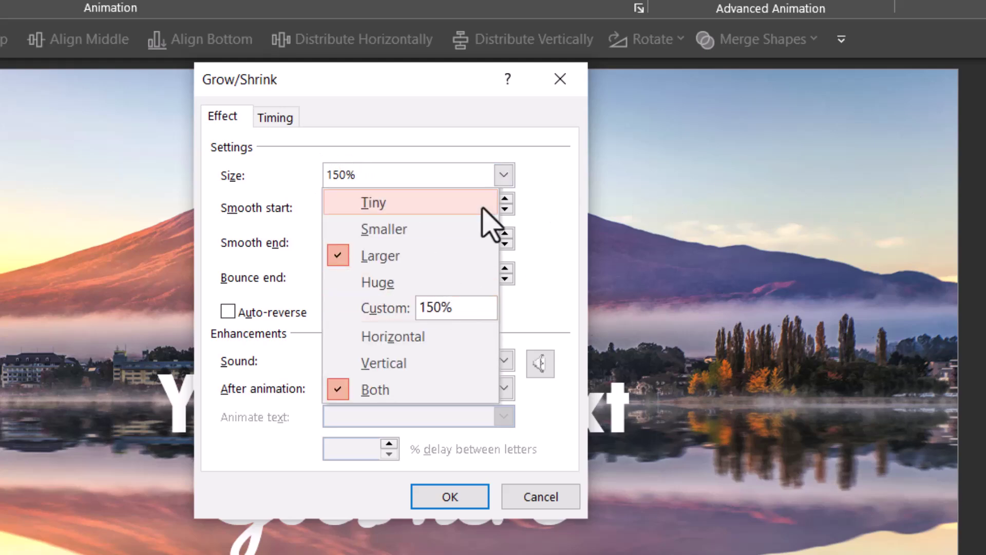
pyautogui.click(431, 108)
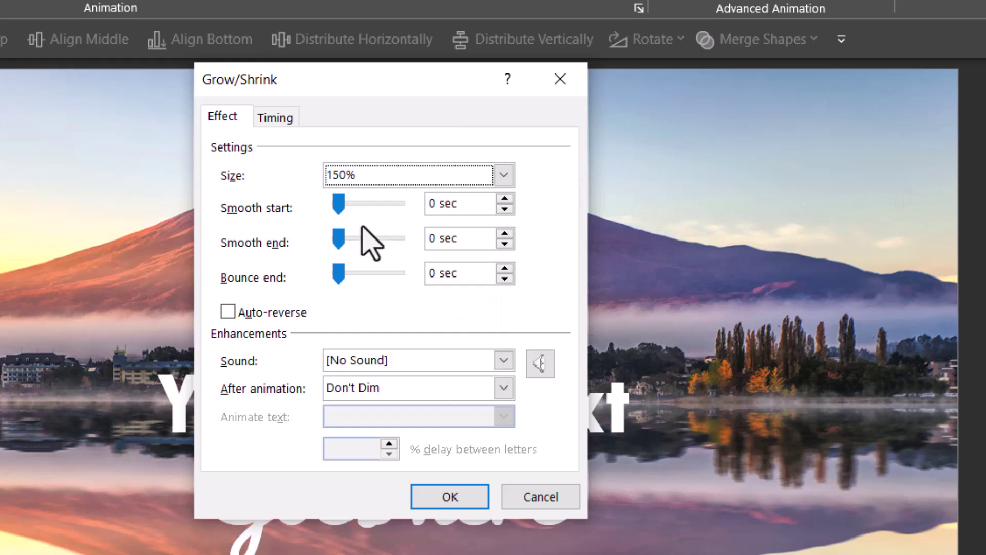
pyautogui.moveTo(339, 238); pyautogui.dragTo(414, 247)
pyautogui.click(455, 501)
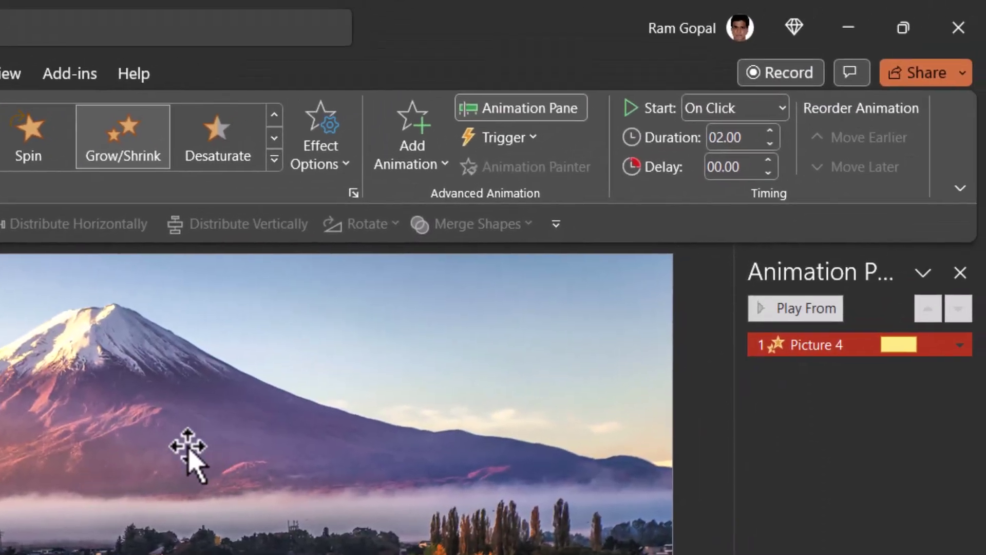
# - Set the Grow/Shrink animation duration to 8 seconds
pyautogui.click(741, 140)
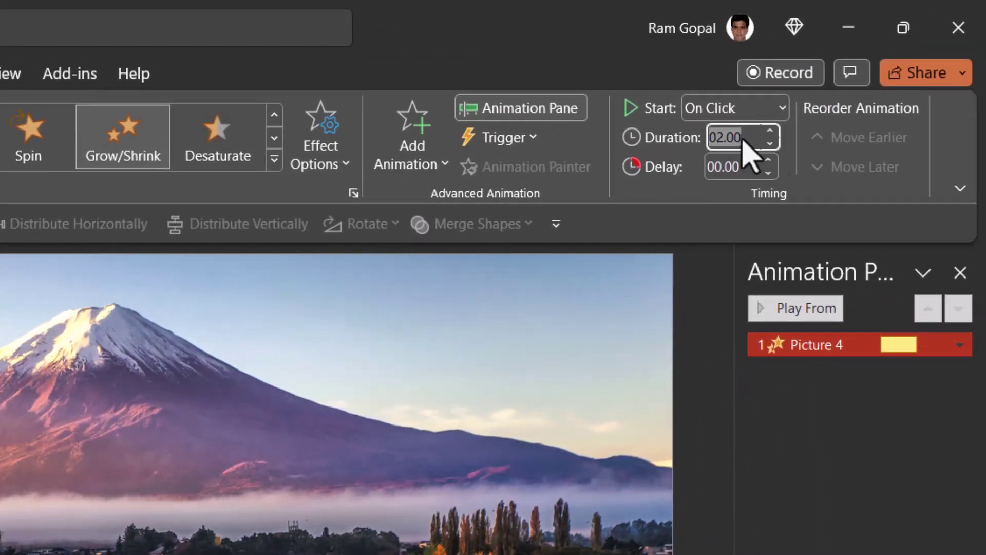
pyautogui.write('8')
pyautogui.press('Return')
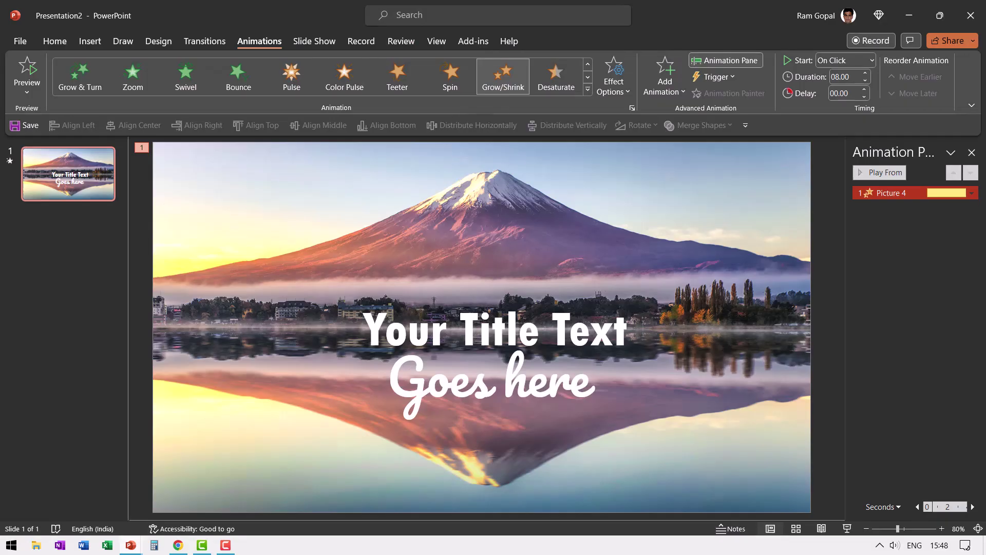
# - Zoom out and drag the photo's corner so it extends past every slide edge
pyautogui.click(866, 528)
pyautogui.click(866, 528)
pyautogui.click(866, 529)
pyautogui.click(866, 528)
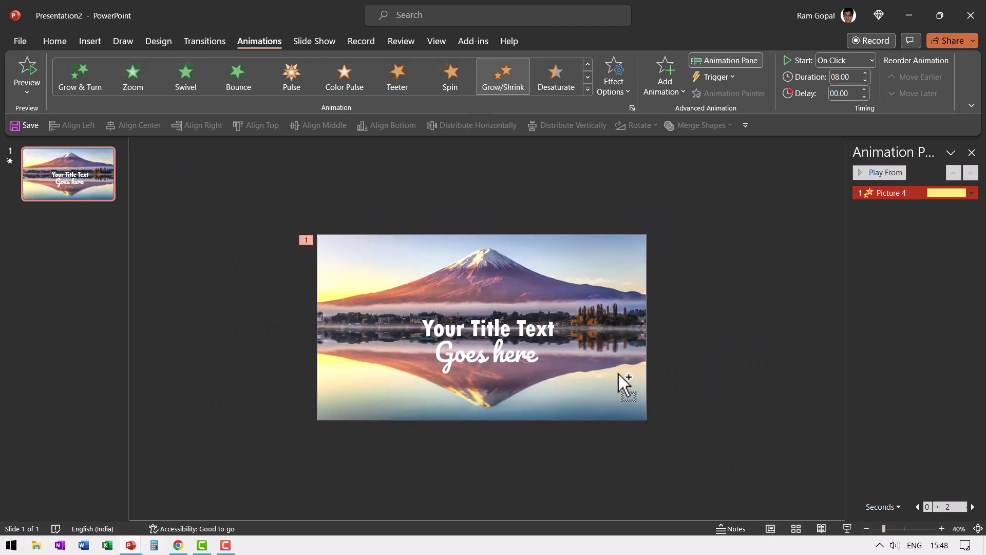
pyautogui.click(643, 419)
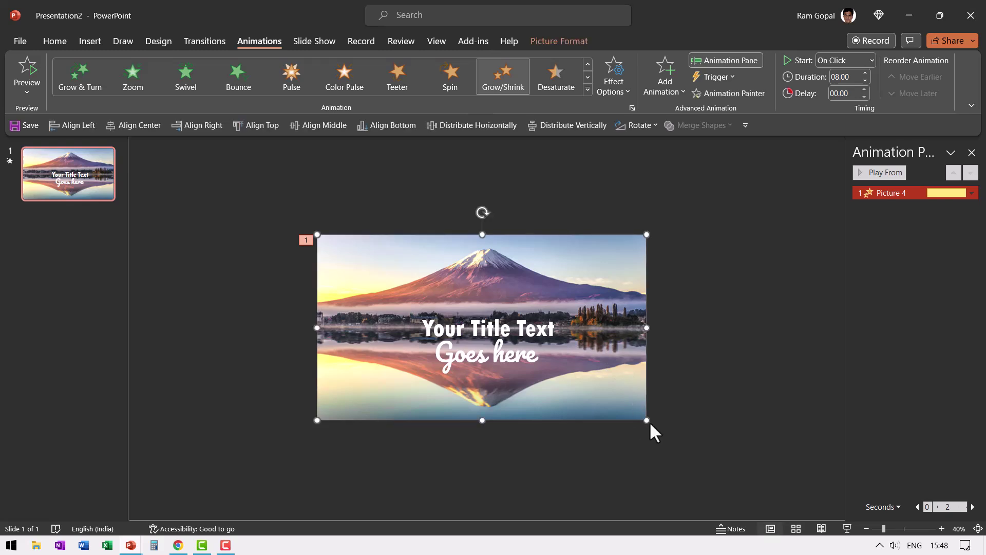
pyautogui.moveTo(655, 426); pyautogui.dragTo(693, 458)
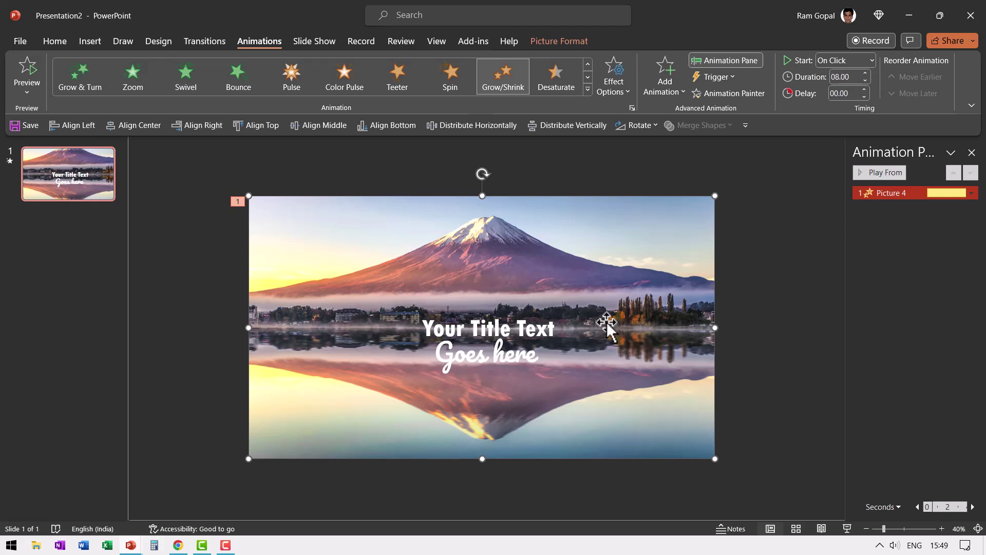
# - Add a Down motion path to the photo, adjust its end point, and set duration to 8 seconds
pyautogui.click(662, 90)
pyautogui.scroll(-5, 674, 276)
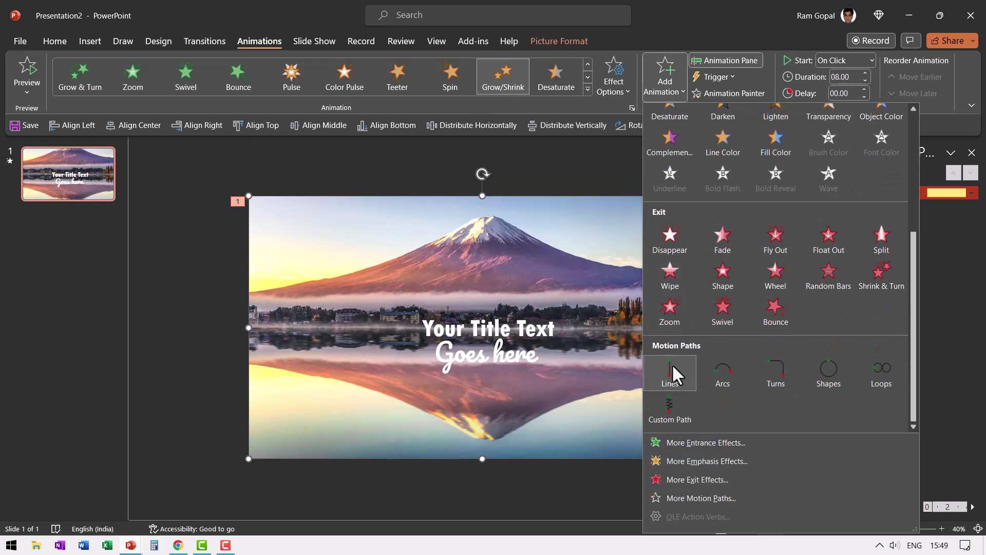
pyautogui.click(670, 368)
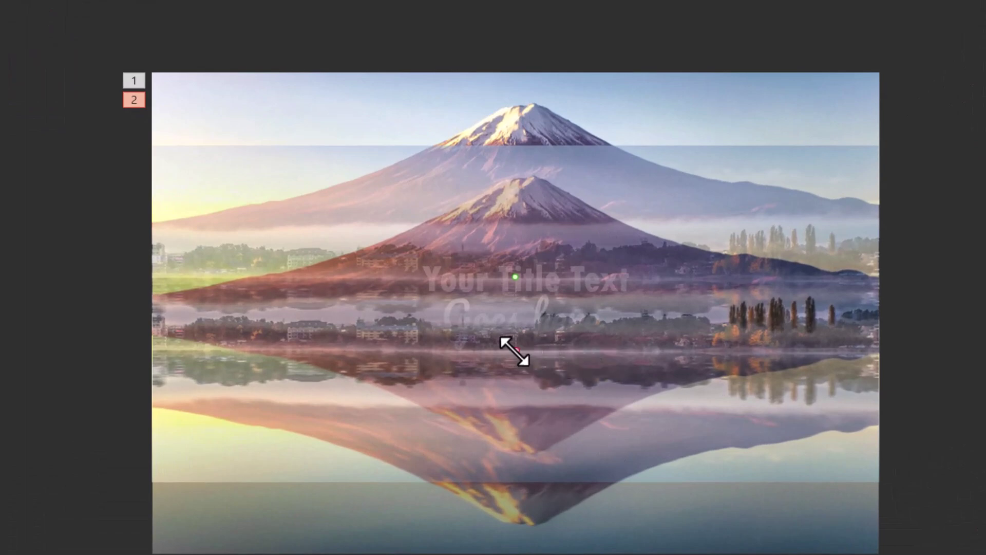
pyautogui.moveTo(514, 352)
pyautogui.mouseDown()
pyautogui.moveTo(467, 315)
pyautogui.moveTo(463, 277)
pyautogui.moveTo(473, 270)
pyautogui.mouseUp()
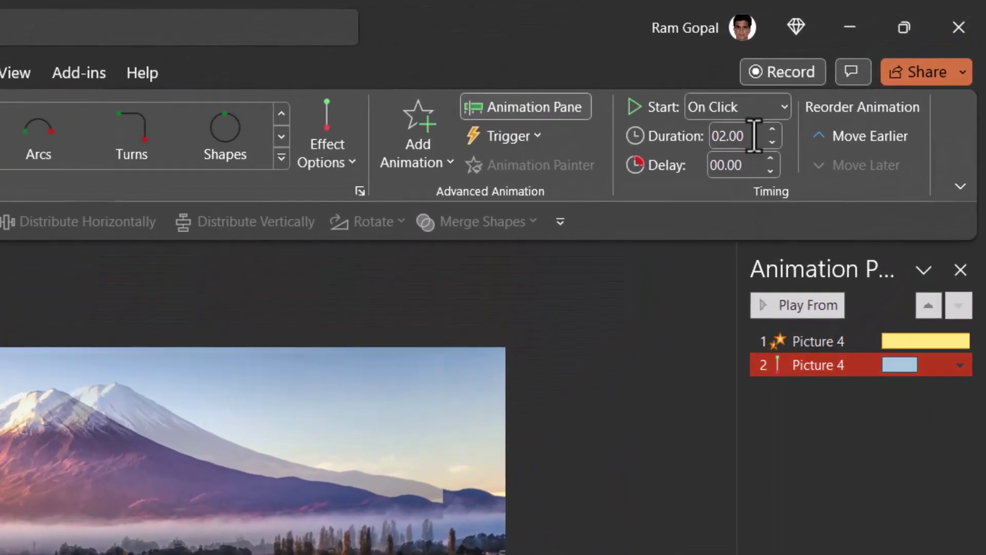
pyautogui.click(754, 136)
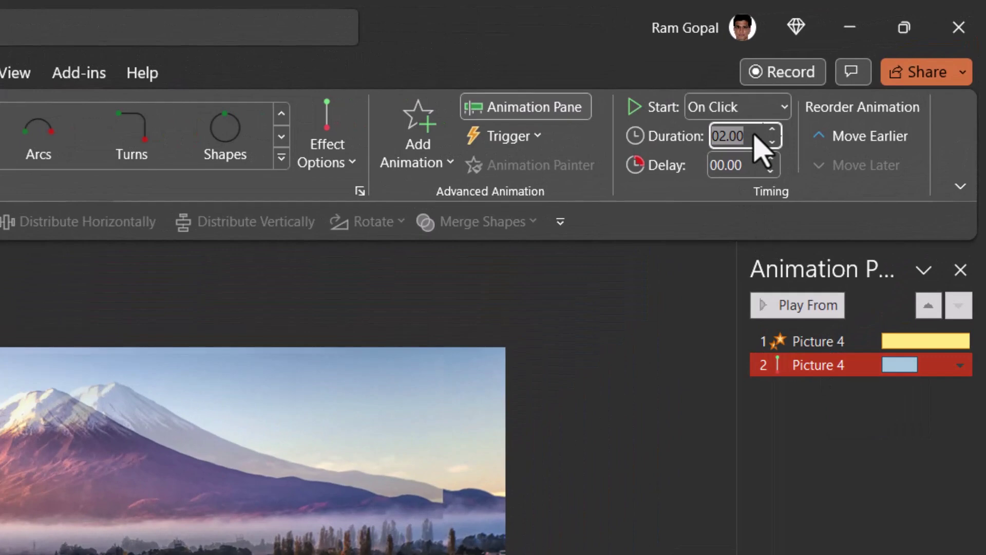
pyautogui.write('8')
pyautogui.press('Return')
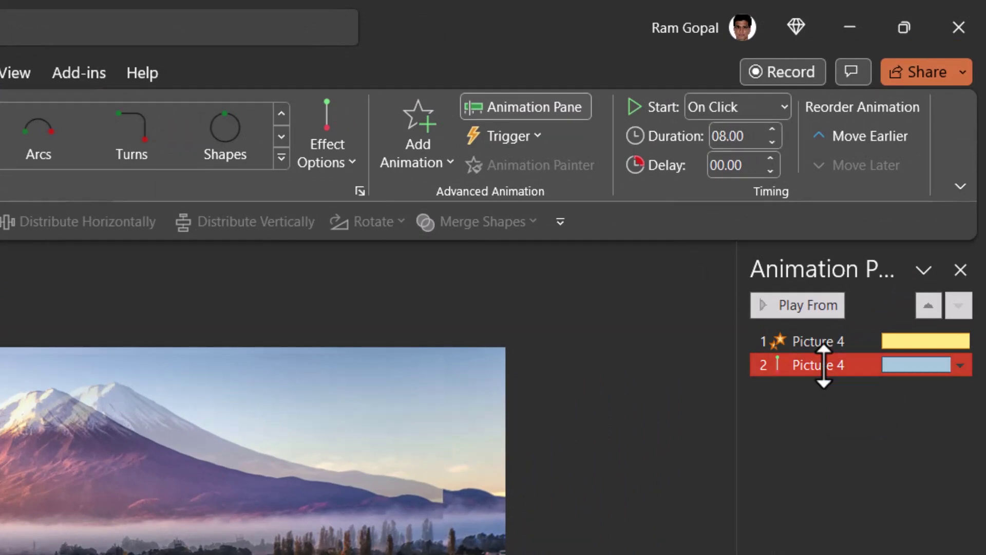
# - Start the motion path With Previous and set smooth start and smooth end to 0 sec
pyautogui.click(730, 110)
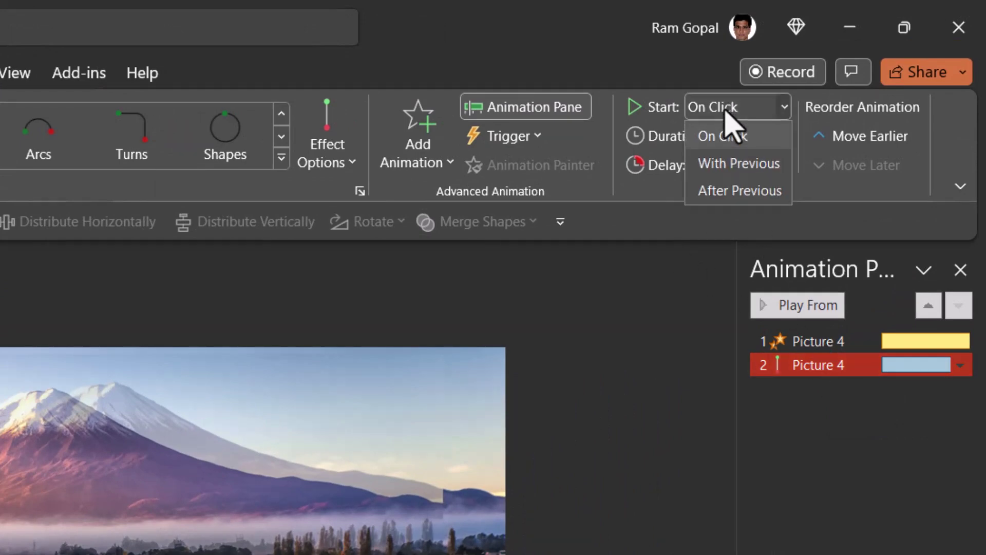
pyautogui.click(732, 164)
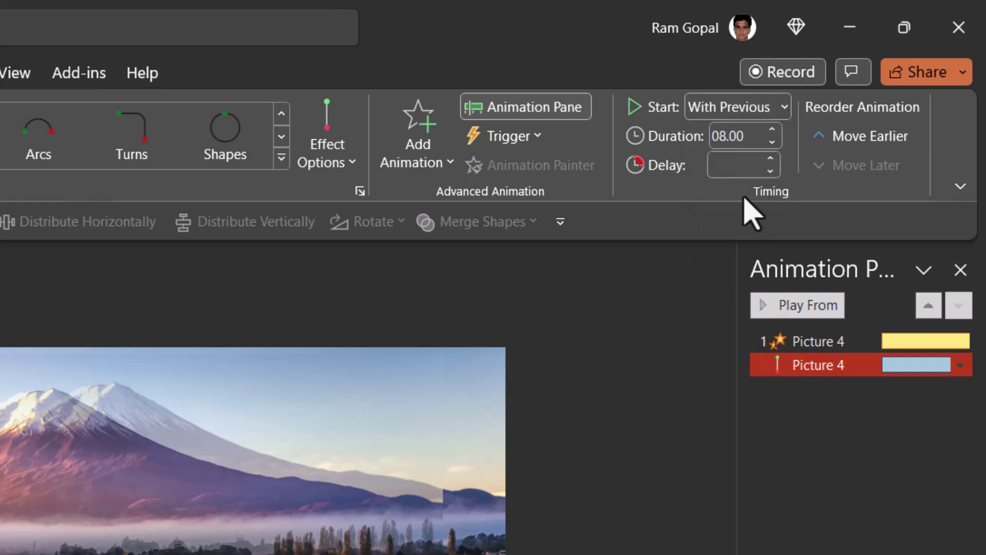
pyautogui.click(959, 365)
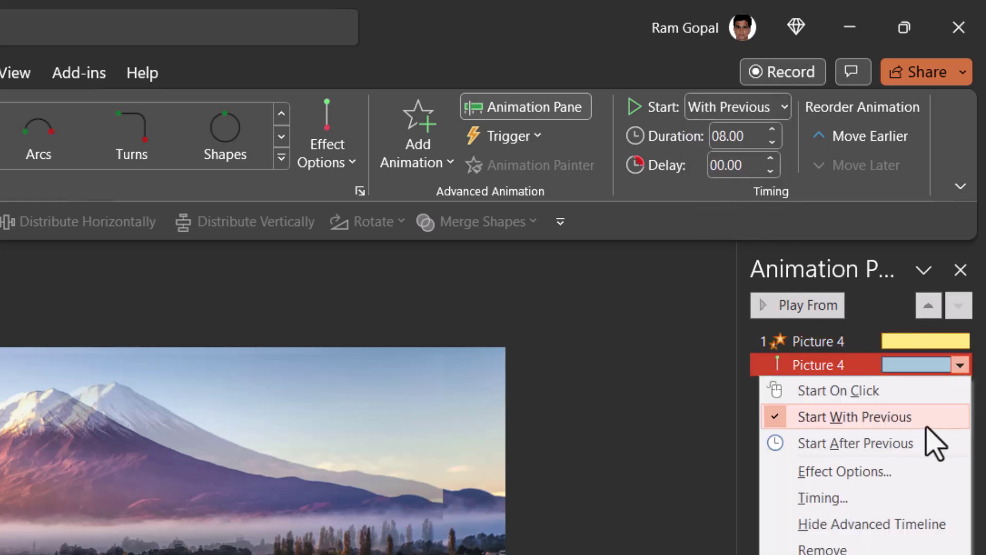
pyautogui.click(865, 470)
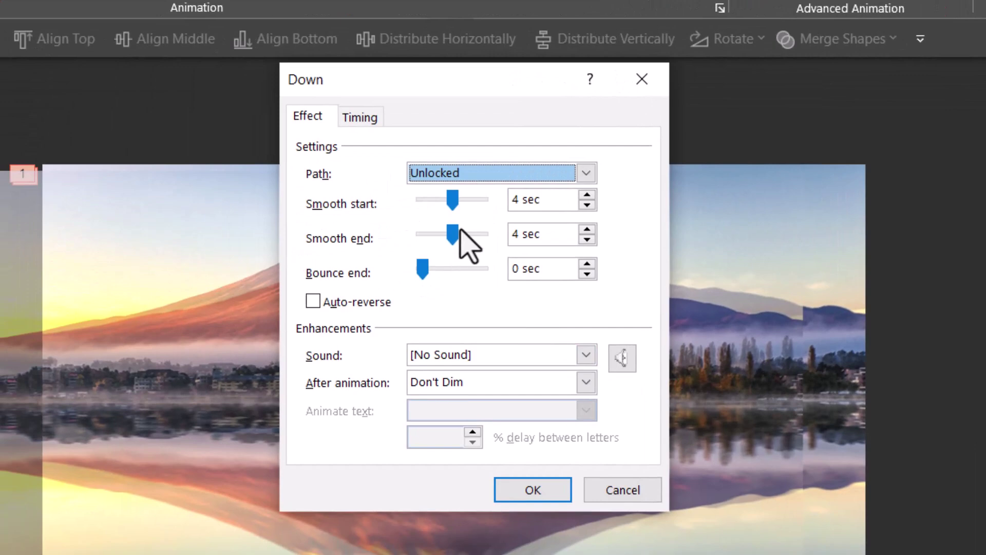
pyautogui.click(453, 201)
pyautogui.moveTo(453, 202); pyautogui.dragTo(375, 245)
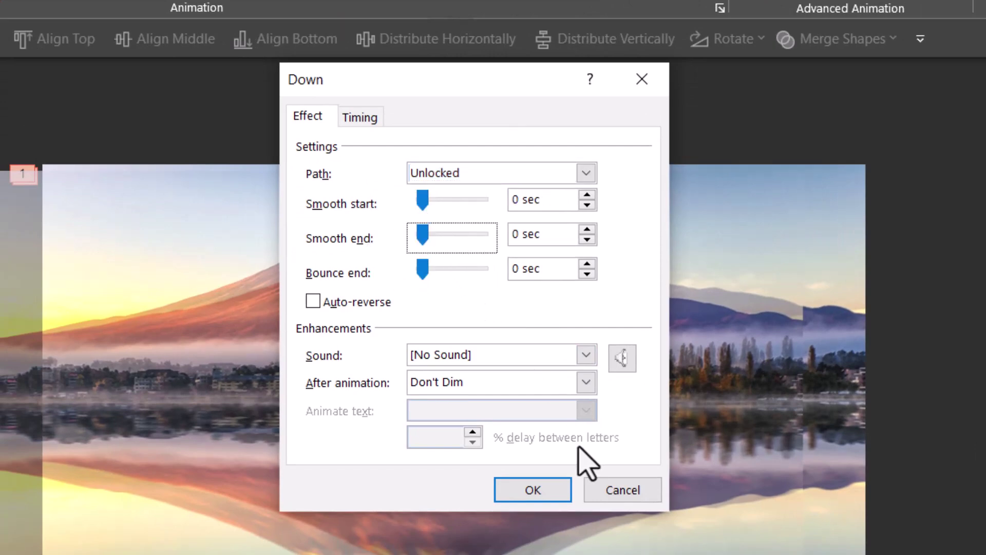
pyautogui.click(528, 487)
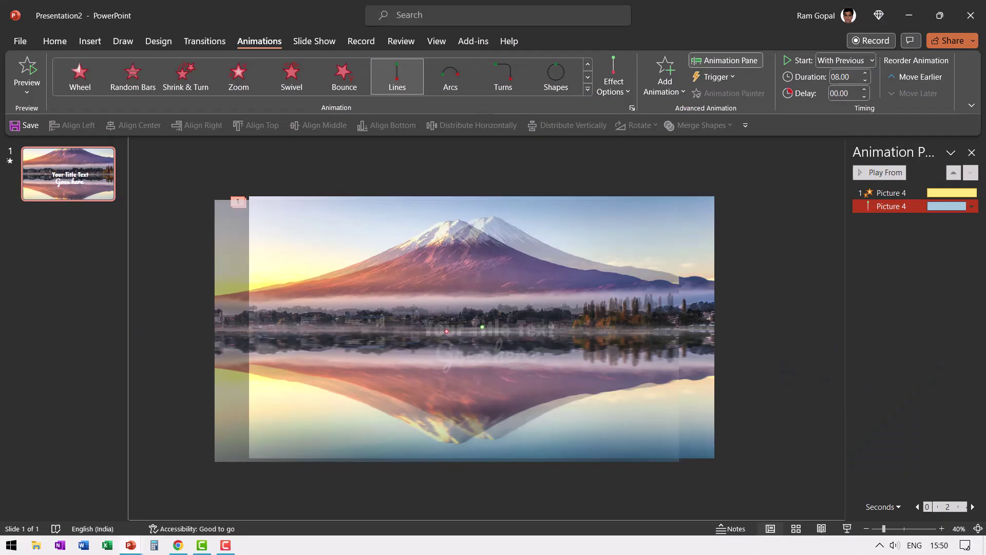
# - Delete both Picture 4 animations, realign the photo with the slide, and widen the thumbnail pane
pyautogui.keyDown('shift'); pyautogui.click(893, 193); pyautogui.keyUp('shift')
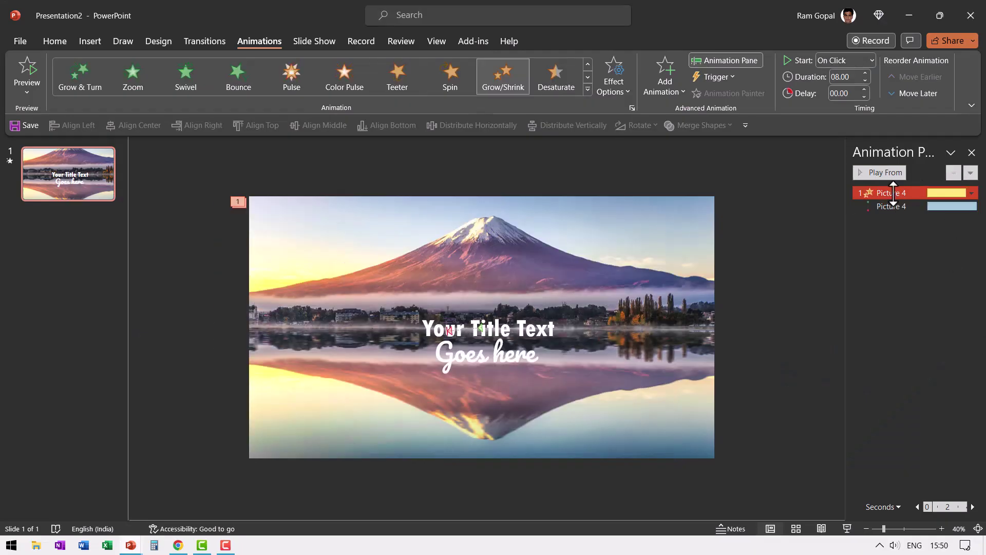
pyautogui.press('Delete')
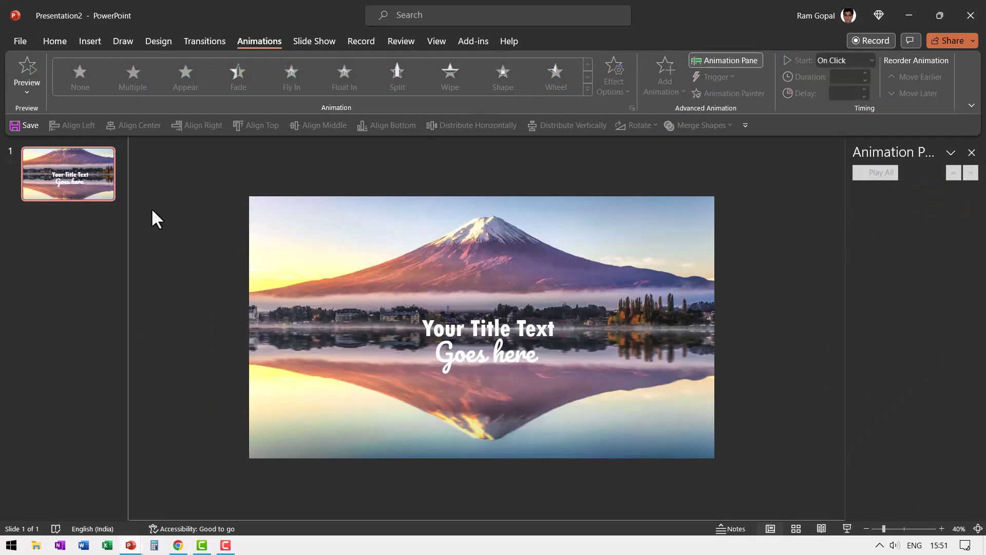
pyautogui.moveTo(339, 248); pyautogui.dragTo(409, 283)
pyautogui.moveTo(479, 295); pyautogui.dragTo(480, 294)
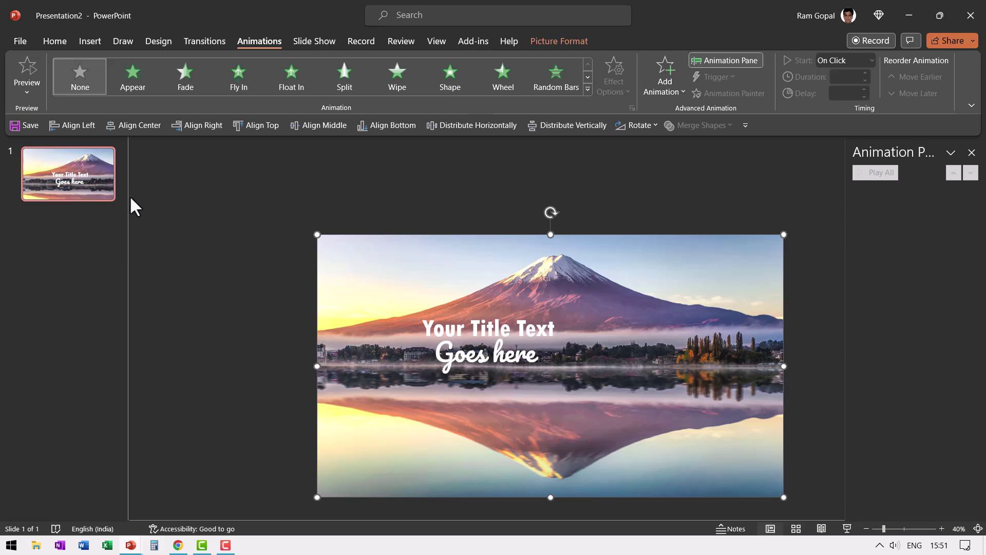
pyautogui.moveTo(128, 197); pyautogui.dragTo(278, 217)
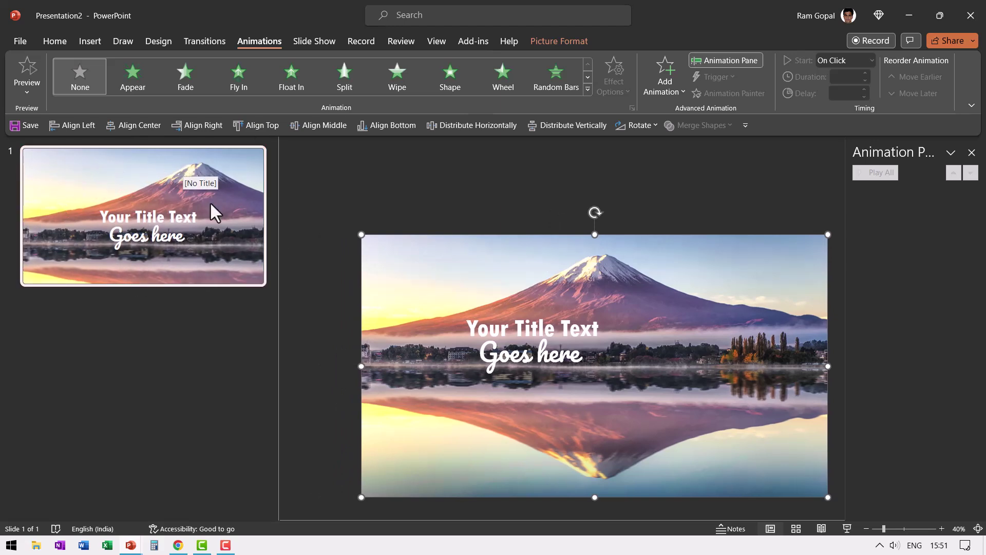
# - Duplicate slide 1 to create slide 2
pyautogui.click(289, 261)
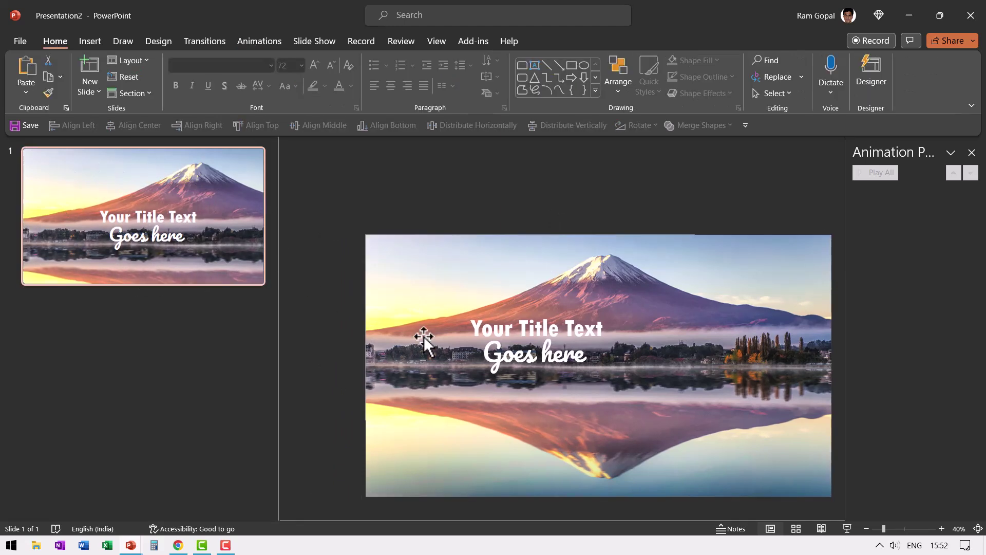
pyautogui.rightClick(163, 261)
pyautogui.click(218, 349)
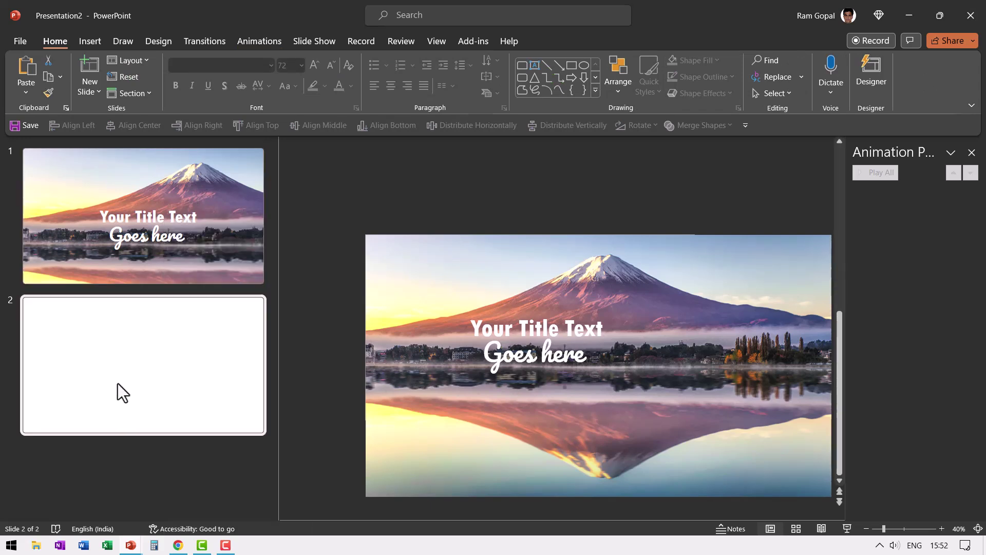
# - Enlarge slide 2's lake picture past the edges and shift it left for a closer view
pyautogui.click(396, 245)
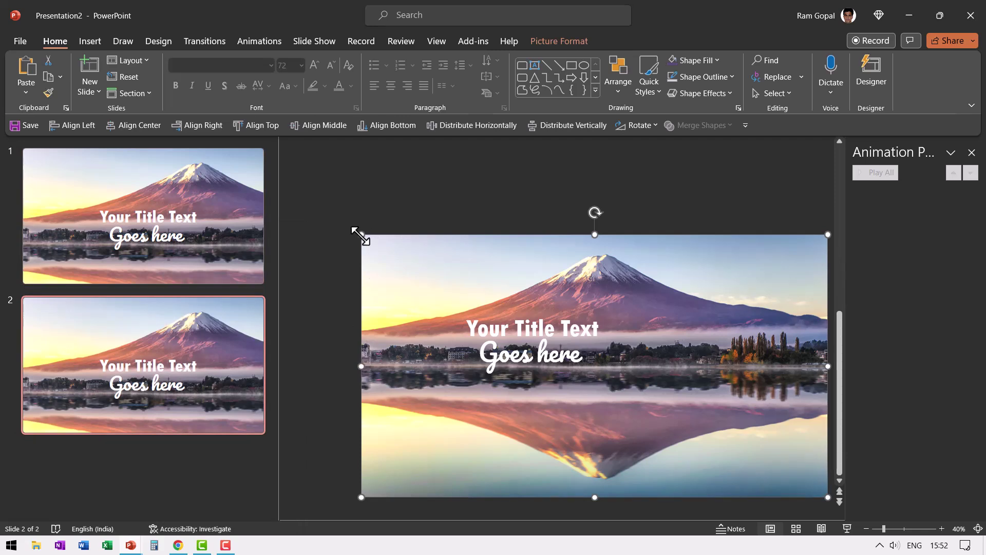
pyautogui.moveTo(360, 233); pyautogui.dragTo(300, 188)
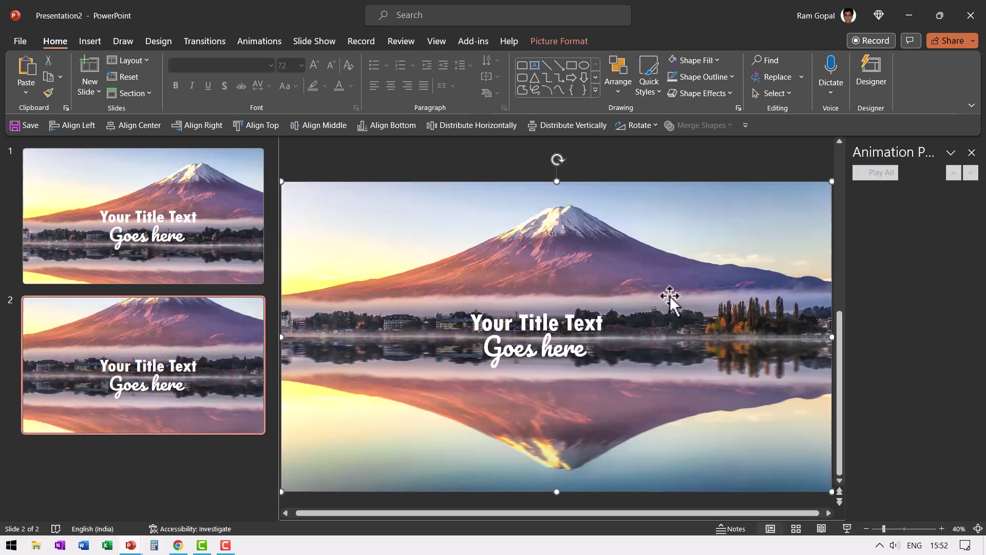
pyautogui.moveTo(670, 296); pyautogui.dragTo(533, 293)
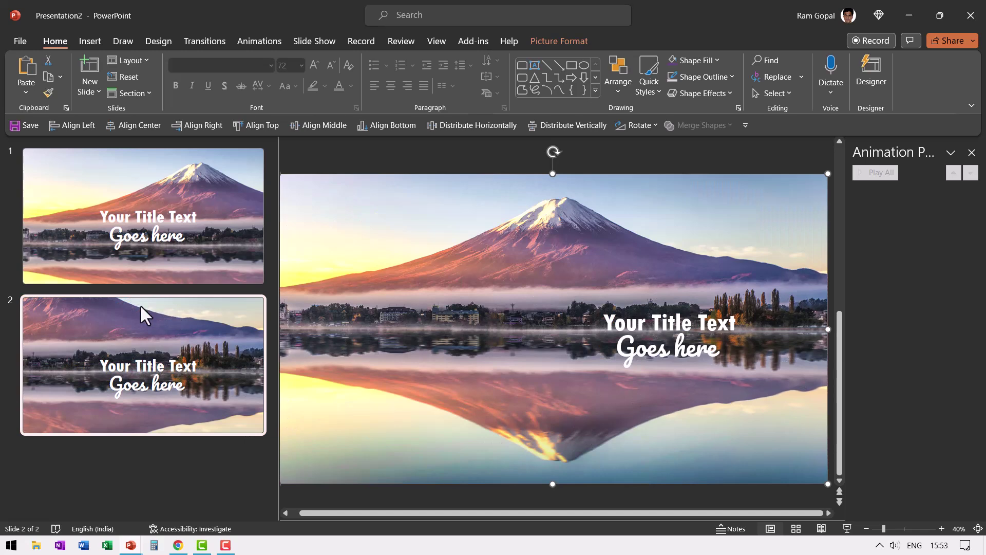
# - Apply Morph with an 08.00 duration to slide 2, then duplicate it into slide 3
pyautogui.click(165, 371)
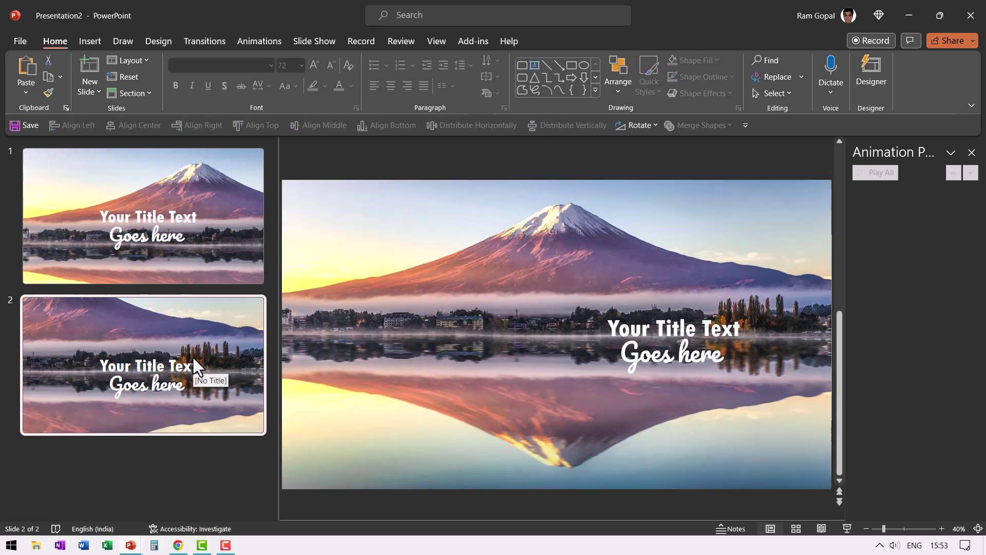
pyautogui.click(208, 35)
pyautogui.click(133, 83)
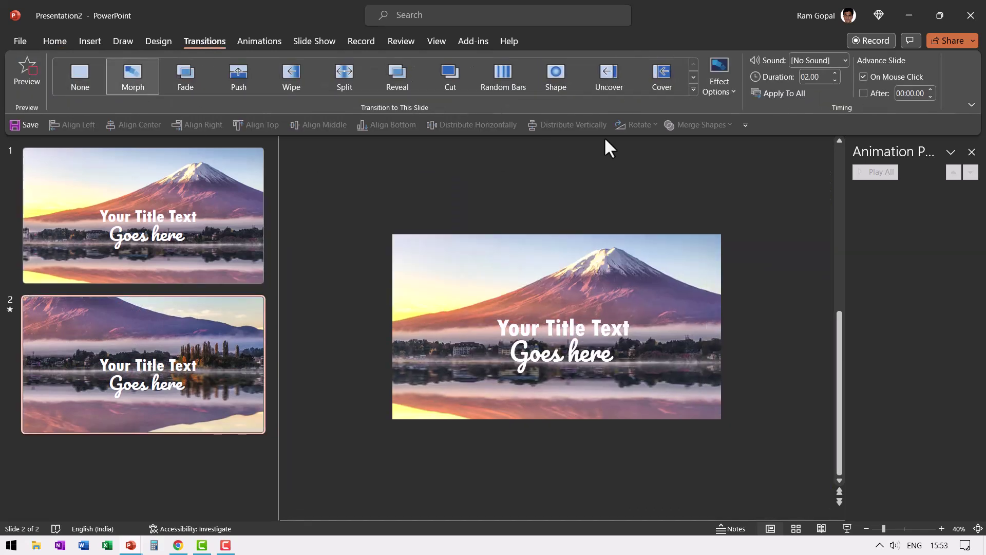
pyautogui.click(817, 76)
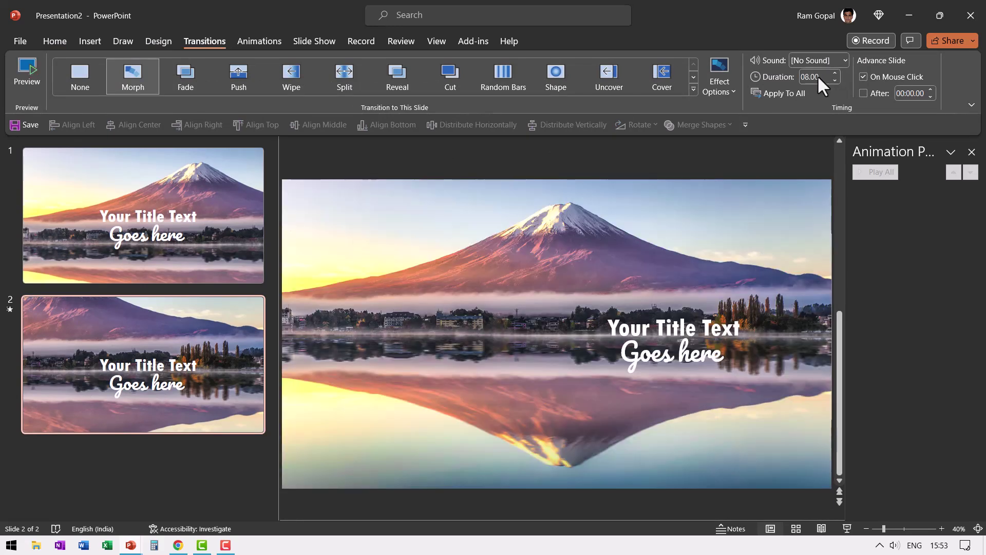
pyautogui.rightClick(181, 346)
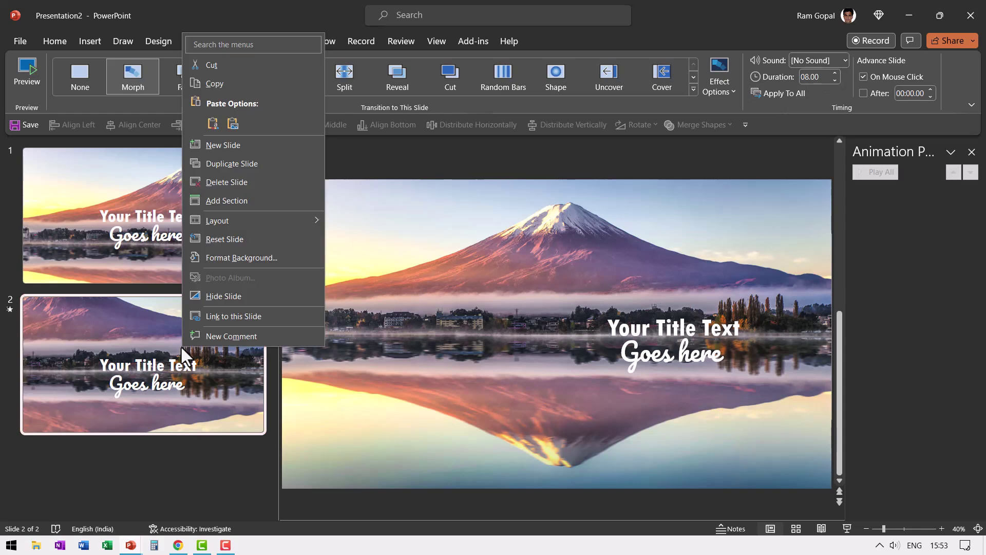
pyautogui.click(231, 163)
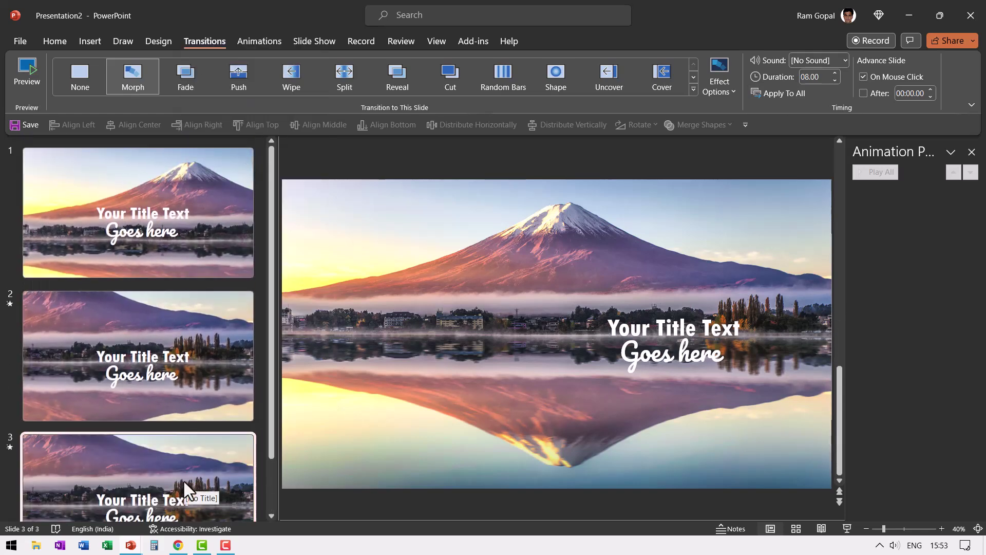
# - Shift slide 3's photo up and right to reveal the reflection, and make both titles black
pyautogui.moveTo(502, 304); pyautogui.dragTo(691, 247)
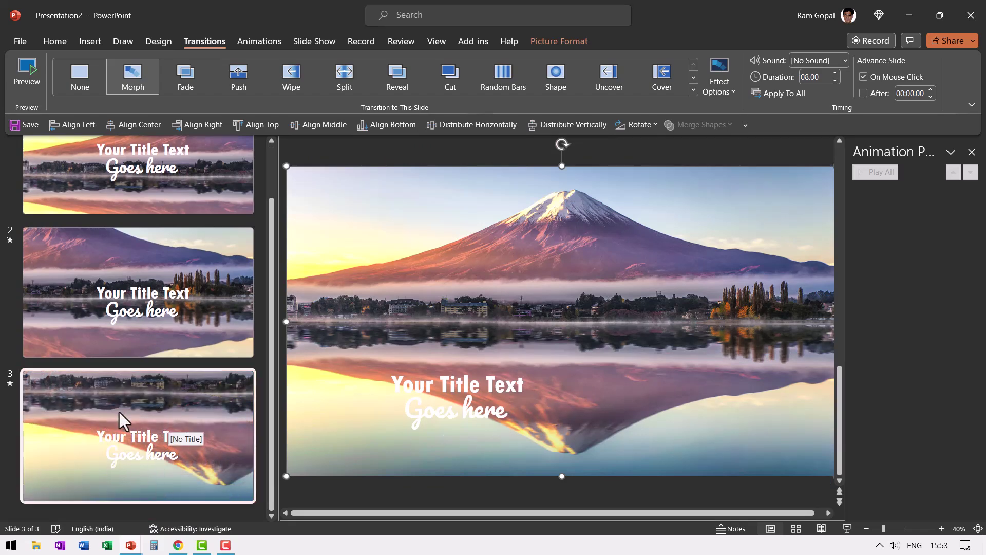
pyautogui.click(119, 412)
pyautogui.moveTo(617, 481); pyautogui.dragTo(307, 285)
pyautogui.click(57, 45)
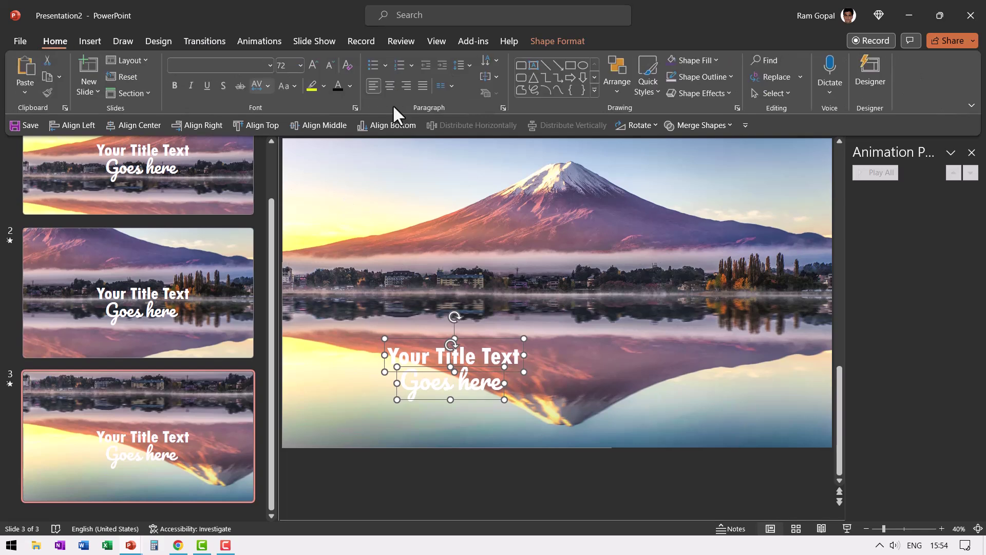
pyautogui.click(335, 86)
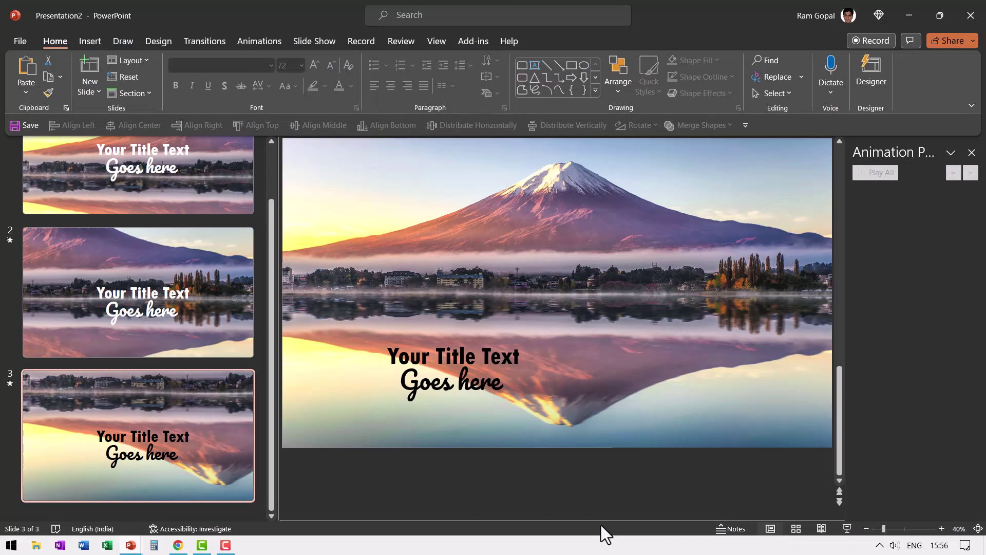
# - Switch to Chrome's Google Images results for 'tree branch png transparent'
pyautogui.hotkey('alt', 'Tab')
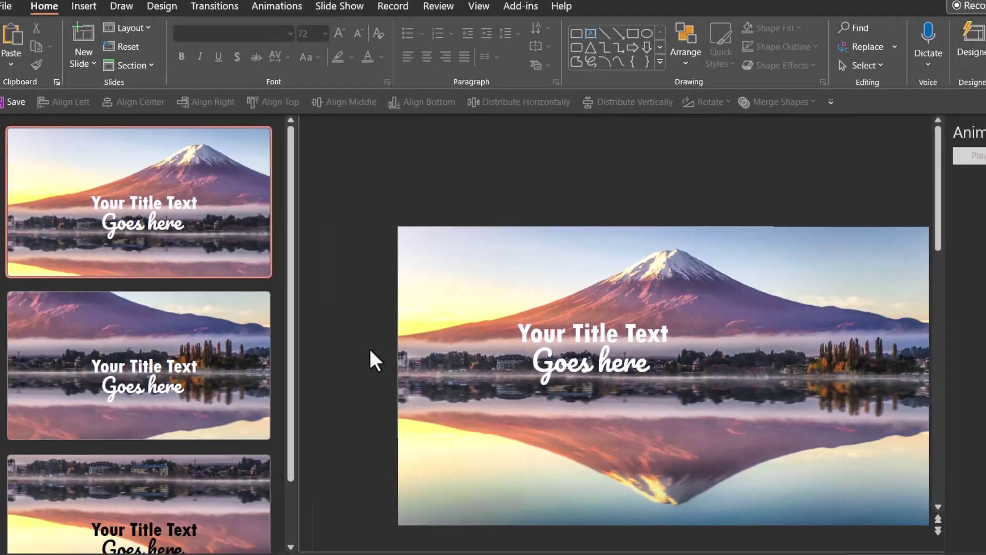
# - Paste the tree-branch picture over slide 1's top-left corner and close the Animation Pane
pyautogui.rightClick(369, 351)
pyautogui.click(371, 397)
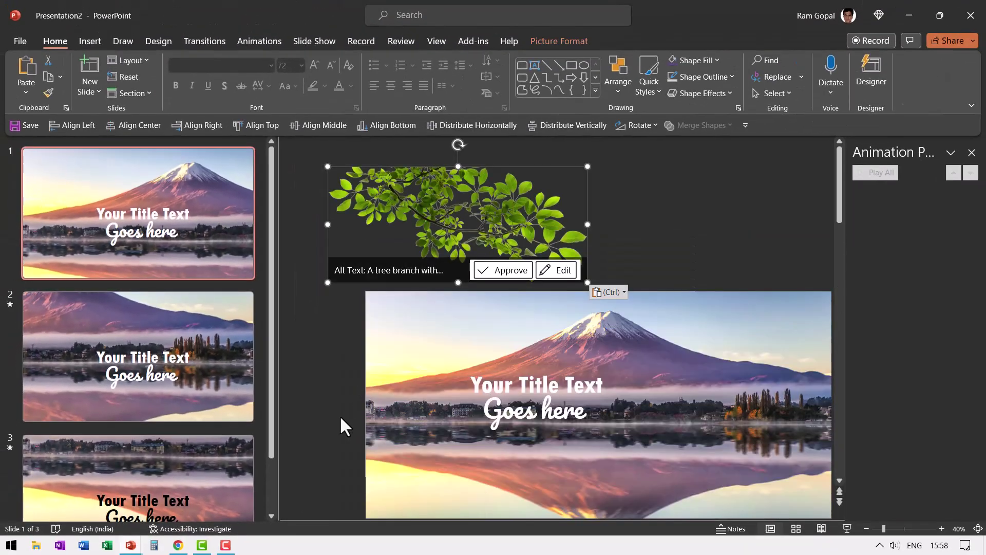
pyautogui.scroll(-1, 468, 203)
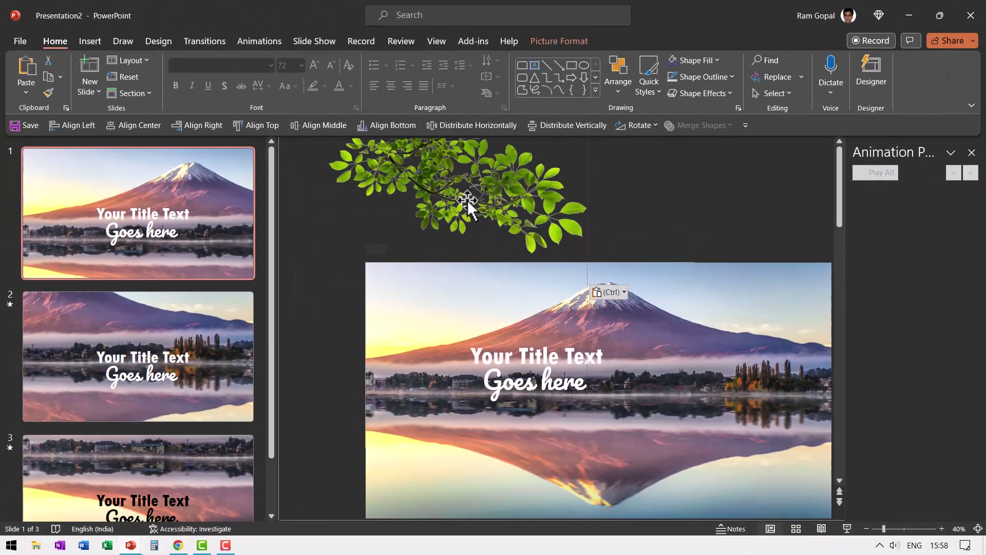
pyautogui.moveTo(467, 202); pyautogui.dragTo(470, 294)
pyautogui.scroll(-1, 471, 294)
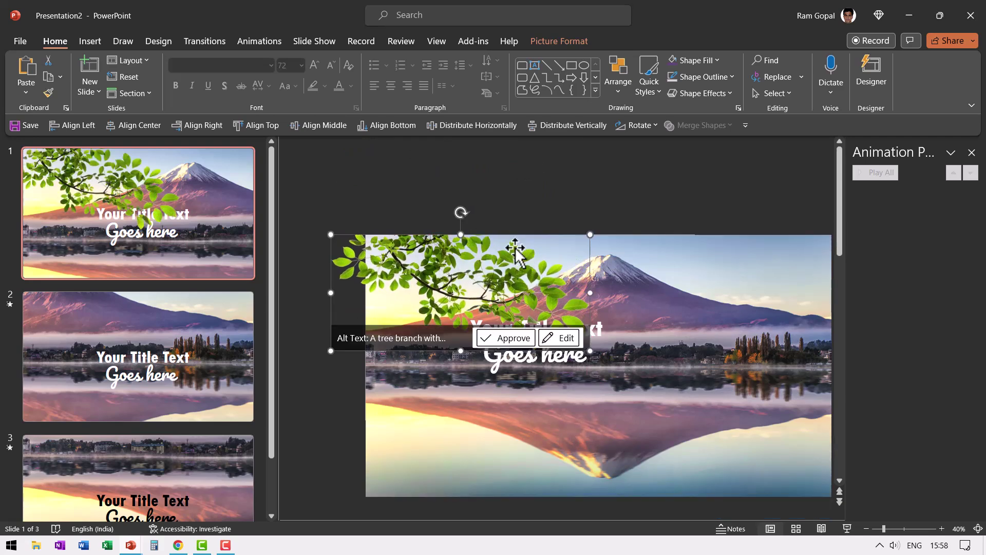
pyautogui.press('Escape')
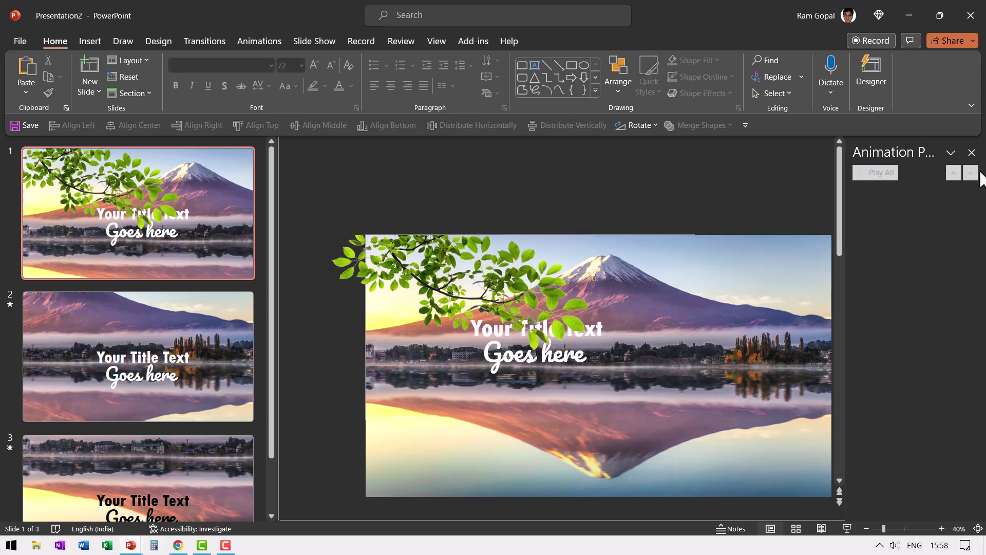
pyautogui.click(971, 153)
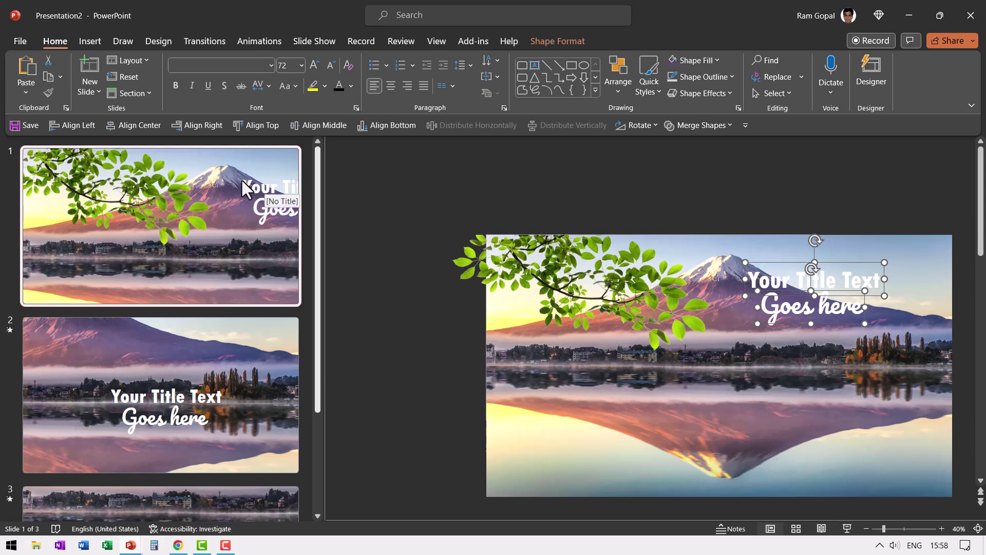
# - Move slide 1's titles to the upper right beside the branch and make their text black
pyautogui.moveTo(797, 263); pyautogui.dragTo(699, 259)
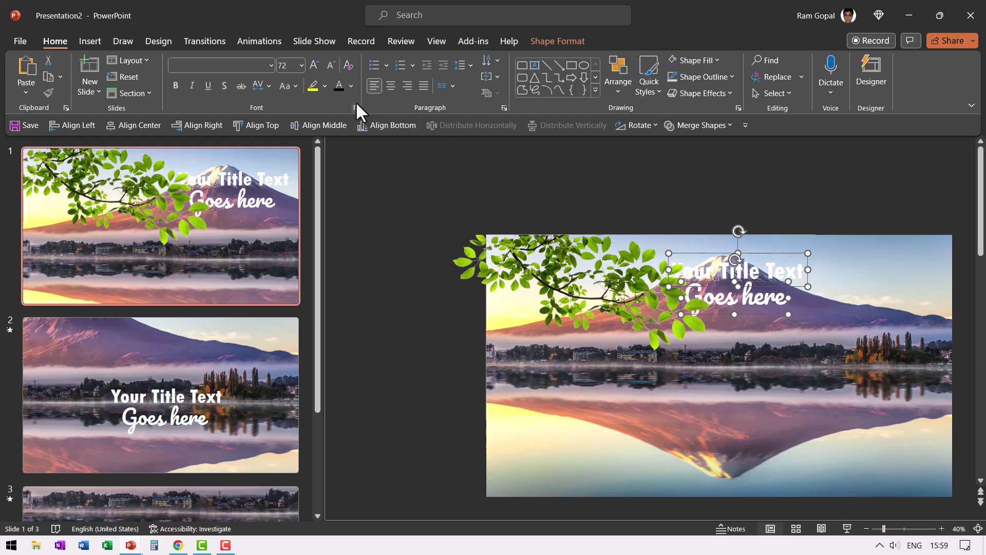
pyautogui.click(340, 85)
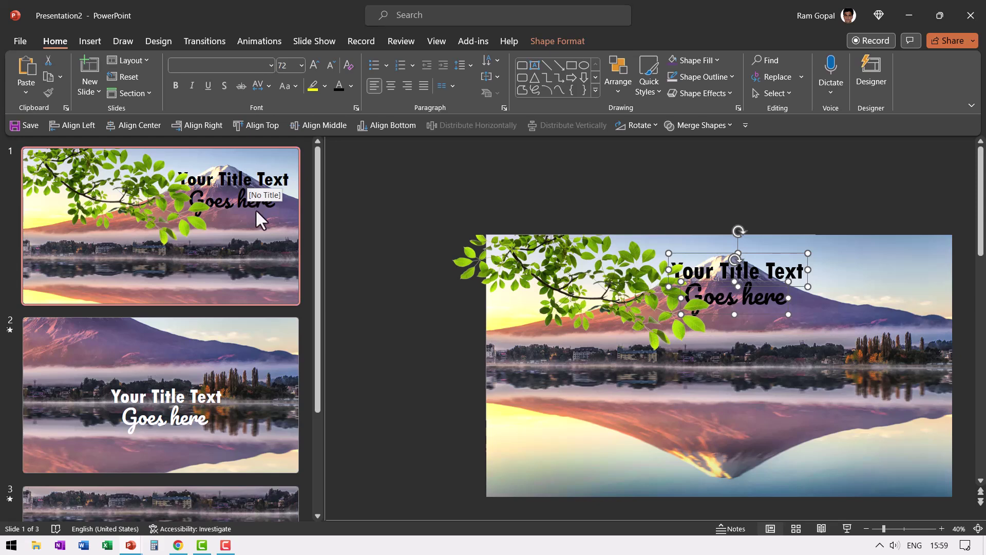
pyautogui.click(536, 271)
# - Paste the leaf branch onto slide 2 and enlarge it toward the upper left
pyautogui.rightClick(537, 270)
pyautogui.click(570, 267)
pyautogui.click(155, 422)
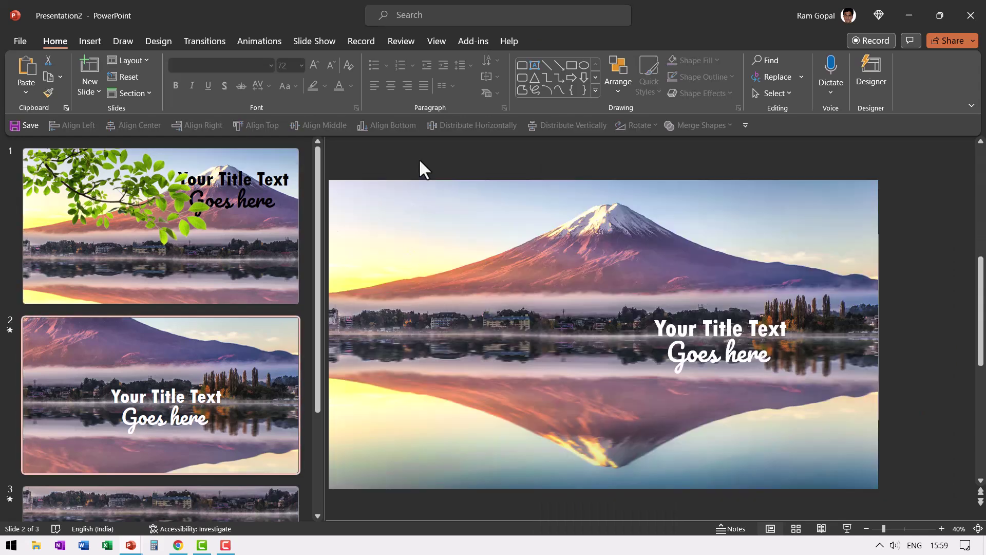
pyautogui.rightClick(418, 158)
pyautogui.click(446, 211)
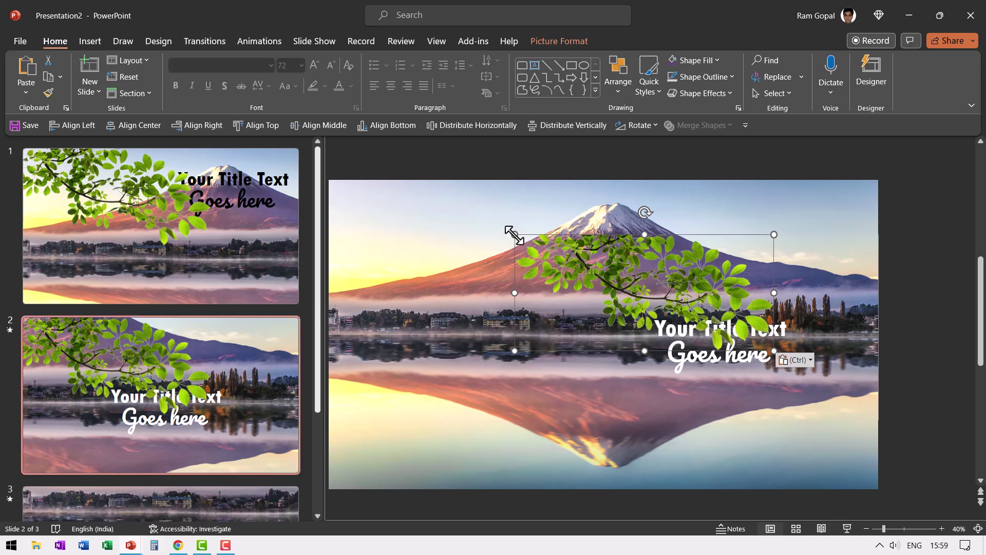
pyautogui.moveTo(514, 234); pyautogui.dragTo(437, 194)
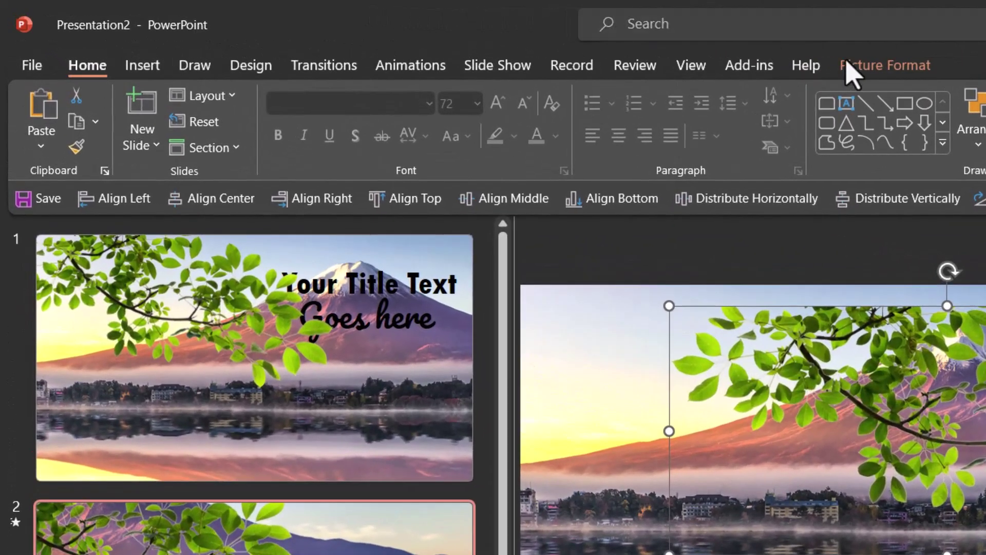
# - Apply the Blur artistic effect to the branch and move it to the upper left
pyautogui.click(561, 42)
pyautogui.click(275, 123)
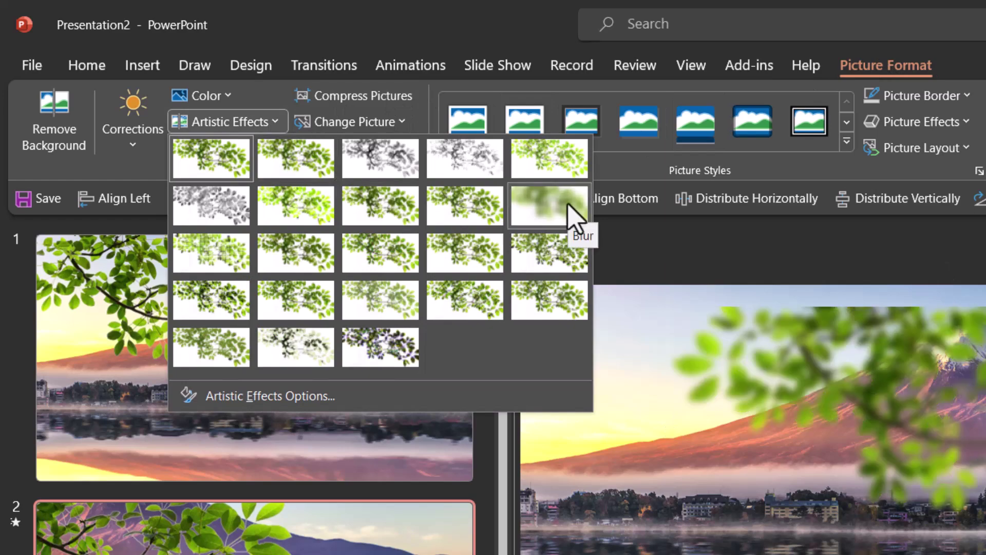
pyautogui.click(569, 216)
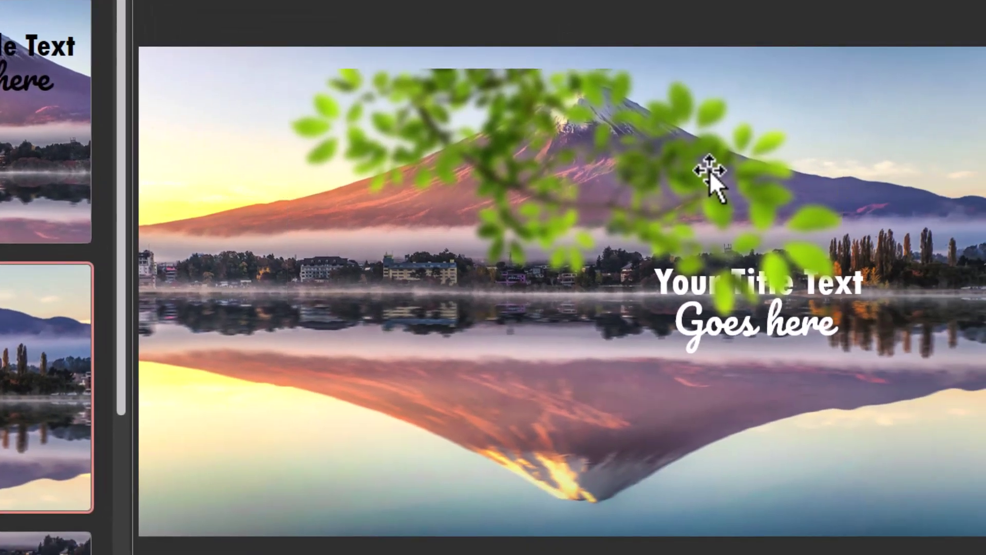
pyautogui.moveTo(710, 171); pyautogui.dragTo(593, 144)
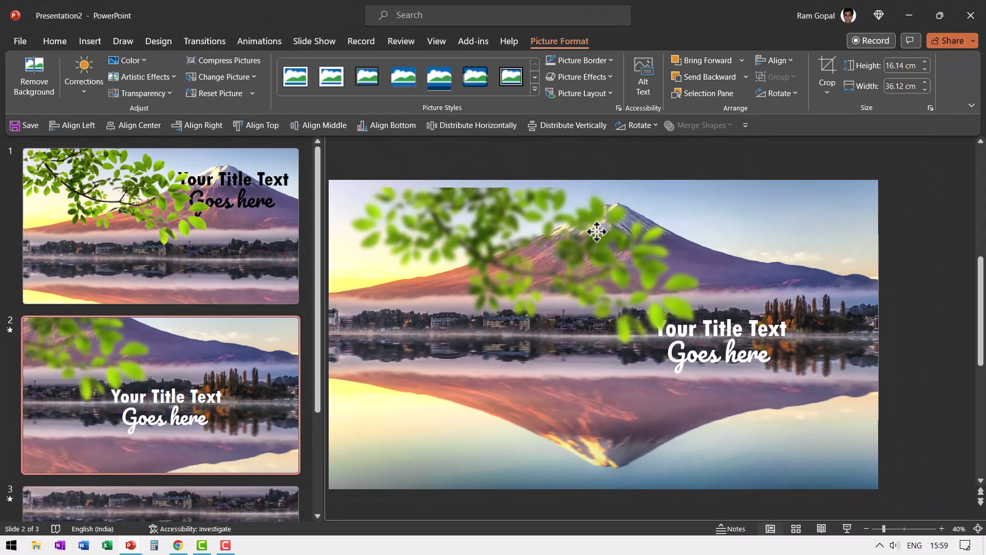
# - Shift both of slide 2's title lines toward the centre, below the blurred branch
pyautogui.click(596, 231)
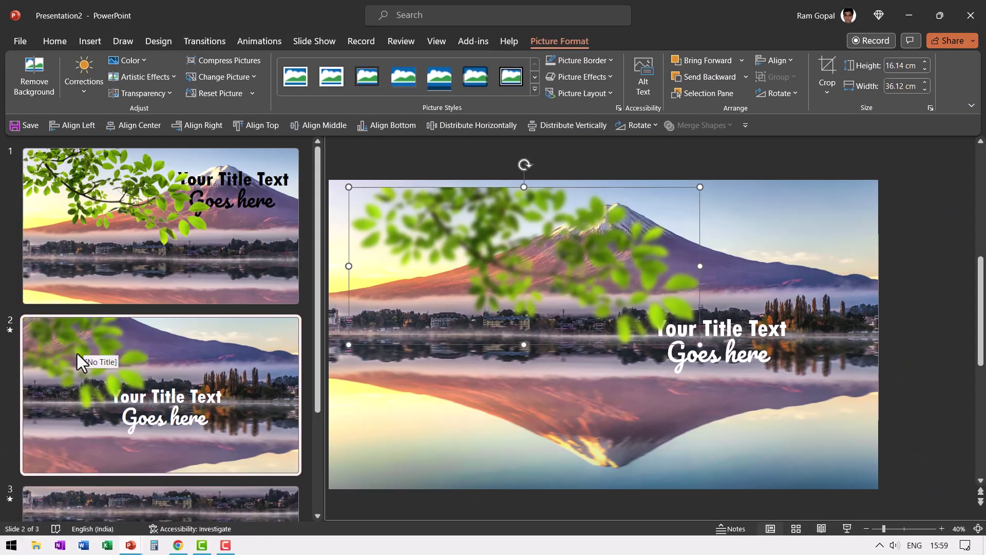
pyautogui.click(740, 360)
pyautogui.moveTo(923, 435); pyautogui.dragTo(579, 272)
pyautogui.moveTo(780, 318); pyautogui.dragTo(668, 334)
pyautogui.moveTo(925, 400); pyautogui.dragTo(396, 257)
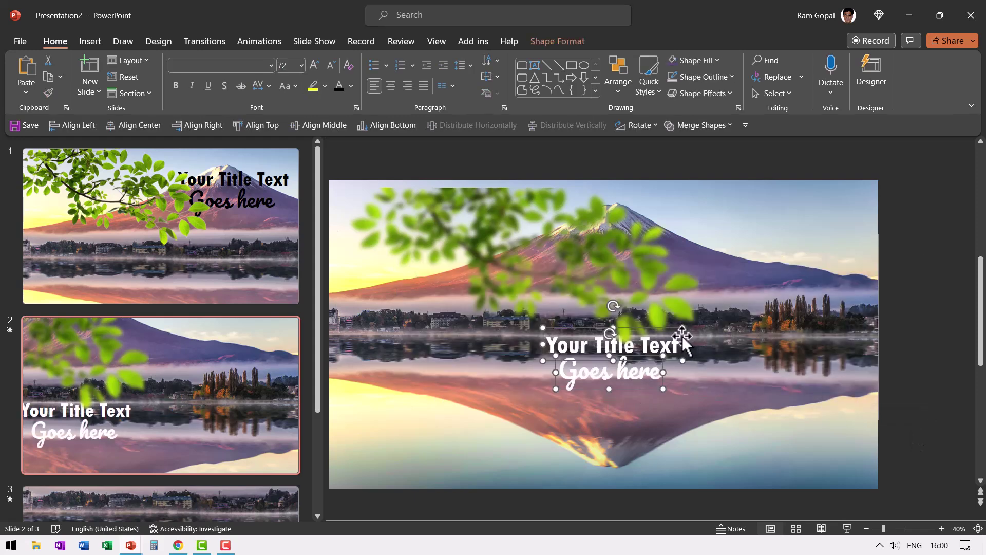
pyautogui.moveTo(683, 338); pyautogui.dragTo(742, 364)
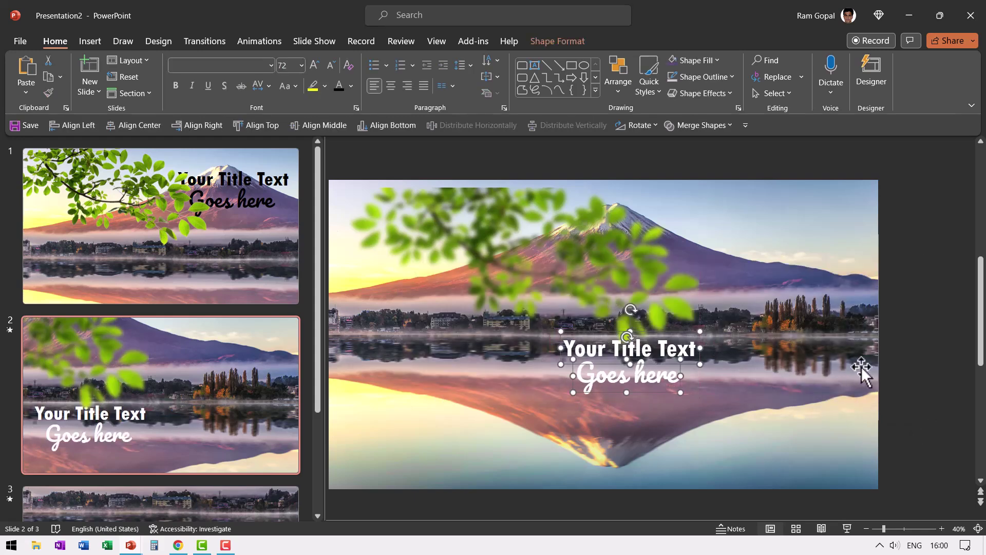
pyautogui.click(113, 501)
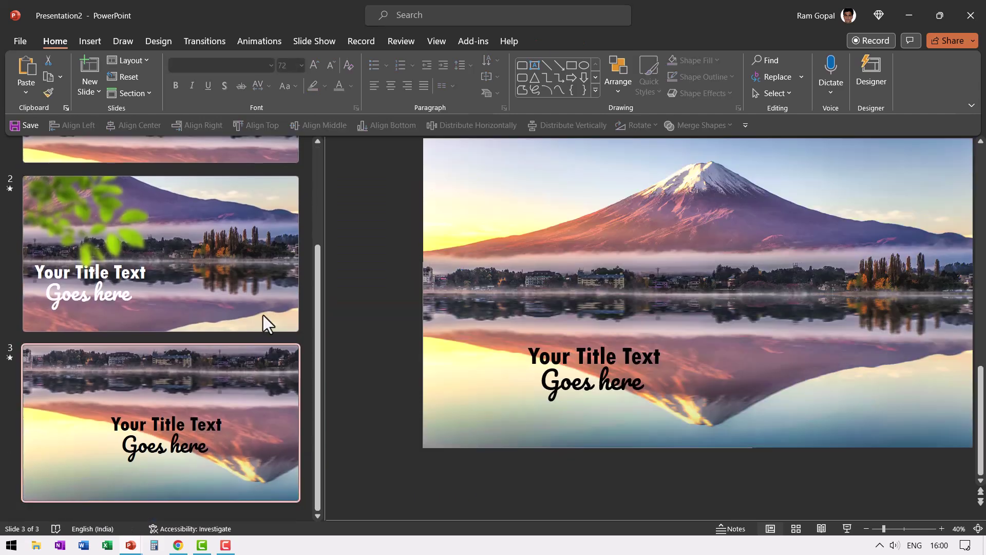
# - Copy slide 2's blurred branch onto slide 3 and position it across the upper left
pyautogui.click(163, 256)
pyautogui.click(491, 236)
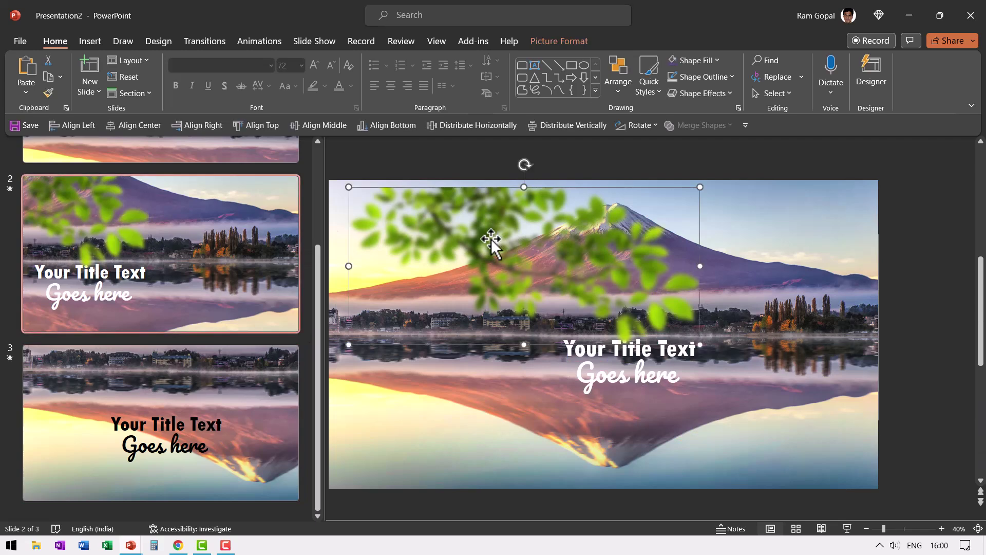
pyautogui.moveTo(491, 240); pyautogui.dragTo(208, 390)
pyautogui.moveTo(450, 280); pyautogui.dragTo(541, 261)
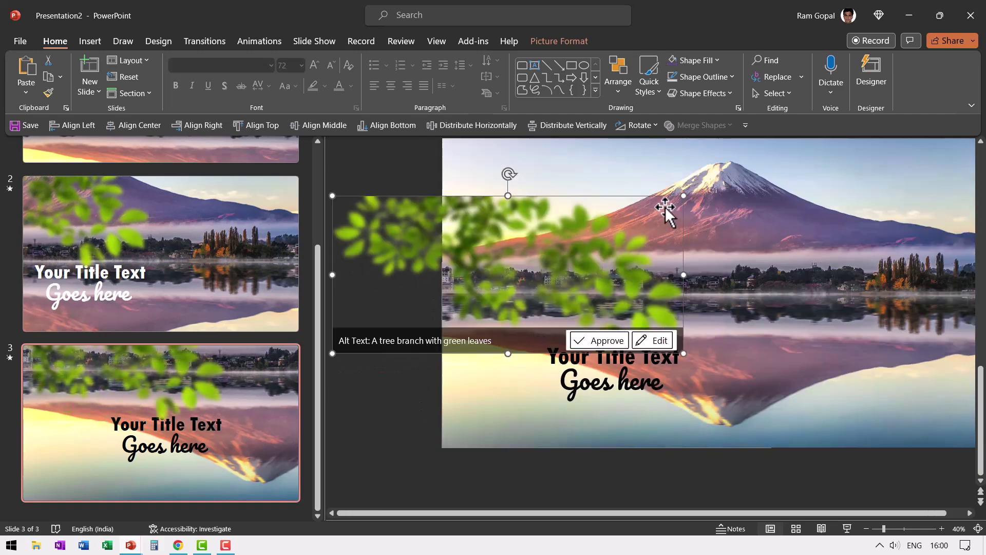
pyautogui.moveTo(465, 267); pyautogui.dragTo(492, 225)
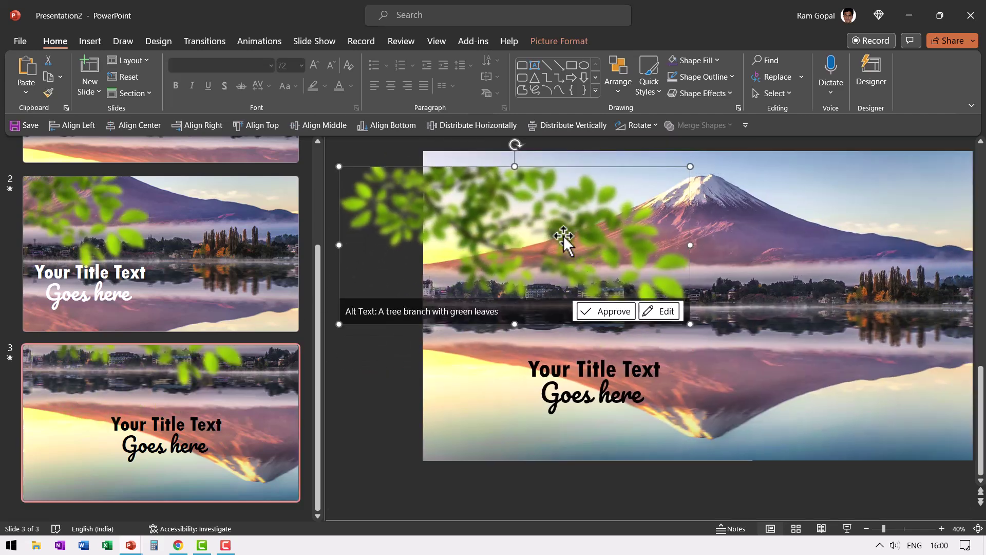
pyautogui.moveTo(563, 235); pyautogui.dragTo(626, 364)
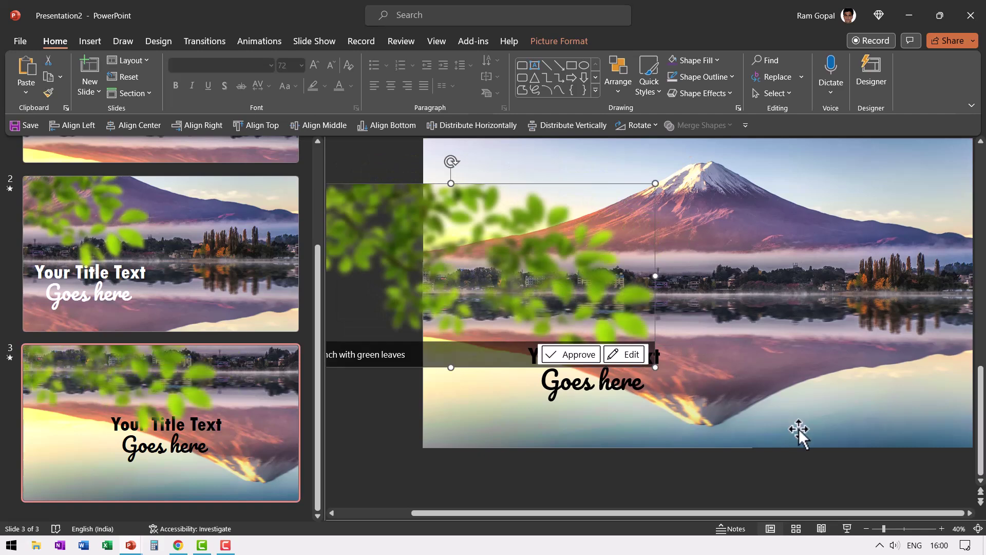
# - Nudge slide 3's title down and to the right with the arrow keys
pyautogui.press('Tab')
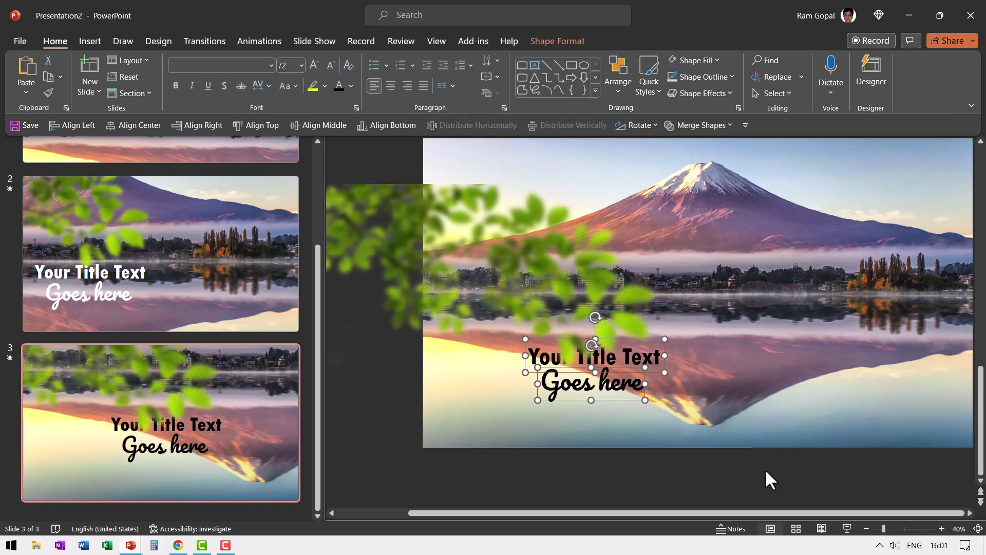
pyautogui.press('Down')
pyautogui.press('Down')
pyautogui.press('Down')
pyautogui.press('Down')
pyautogui.press('Down')
pyautogui.press('Down')
pyautogui.press('Down')
pyautogui.press('Down')
pyautogui.press('Down')
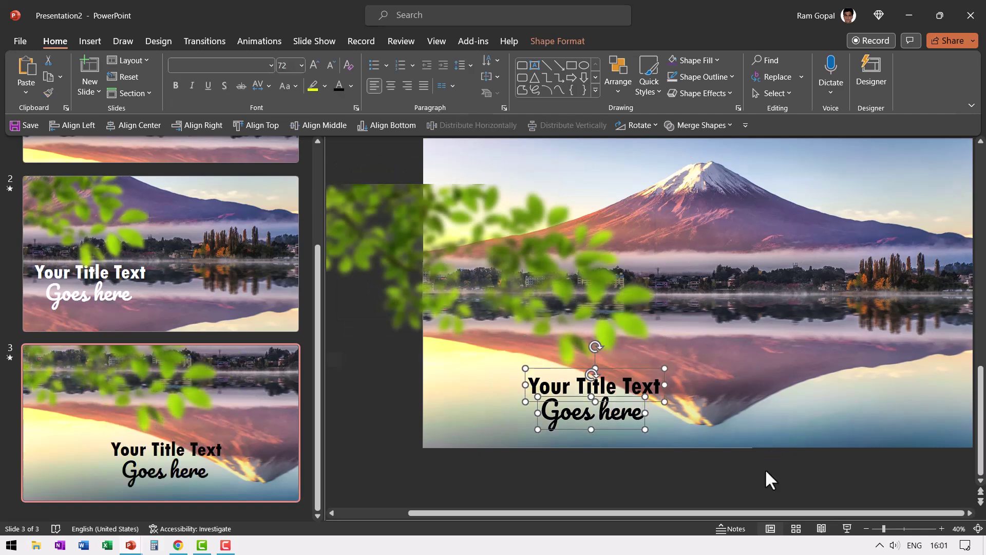
pyautogui.press('Right')
pyautogui.press('Right')
pyautogui.press('Right')
pyautogui.press('Right')
pyautogui.press('Right')
pyautogui.press('Right')
pyautogui.press('Right')
pyautogui.press('Right')
pyautogui.press('Right')
pyautogui.press('Right')
pyautogui.press('Right')
pyautogui.press('Right')
pyautogui.press('Right')
pyautogui.press('Right')
pyautogui.press('Right')
pyautogui.press('Right')
pyautogui.press('Right')
pyautogui.press('Right')
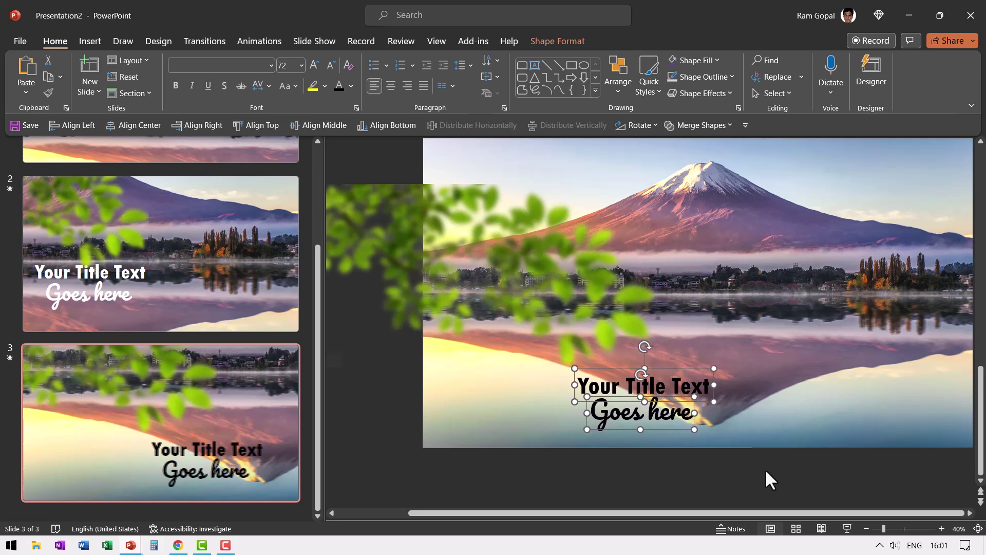
pyautogui.press('Right')
pyautogui.press('Right')
pyautogui.press('Right')
pyautogui.press('Right')
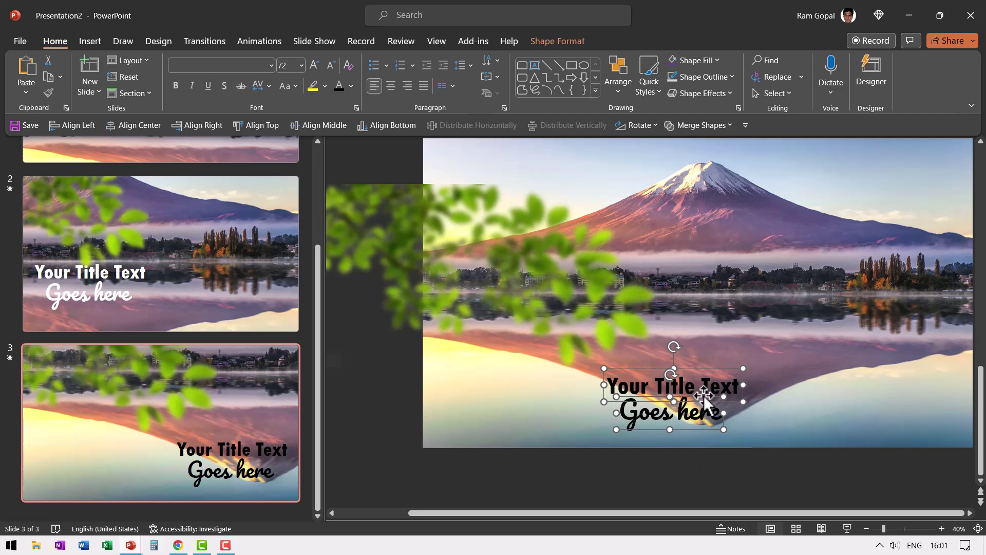
# - Review slides 1, 2 and 3 in turn
pyautogui.scroll(2, 240, 242)
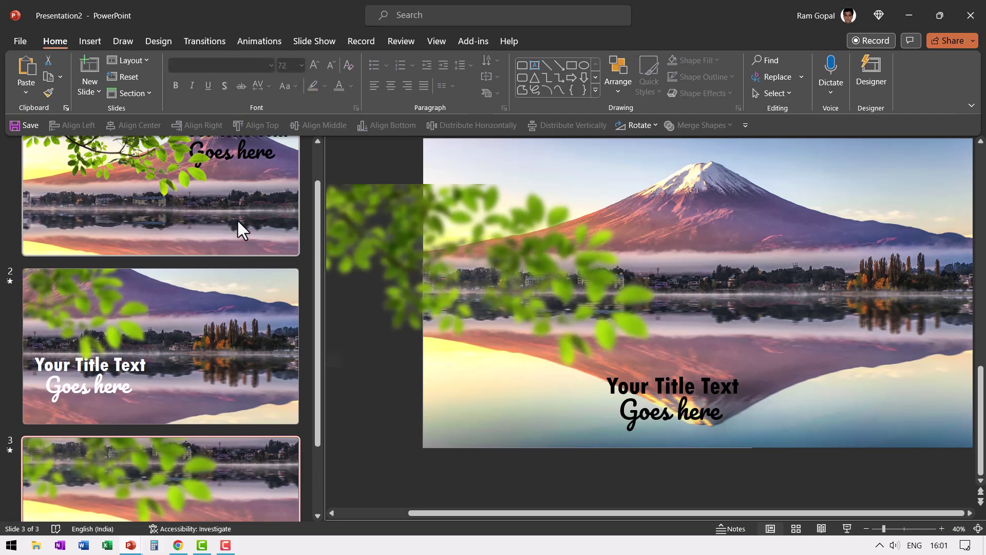
pyautogui.click(237, 221)
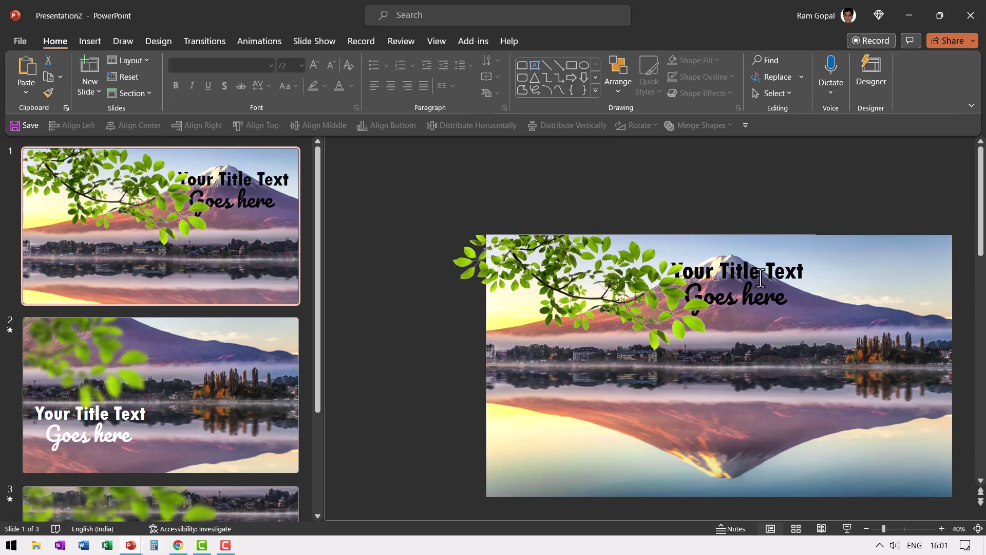
pyautogui.click(209, 417)
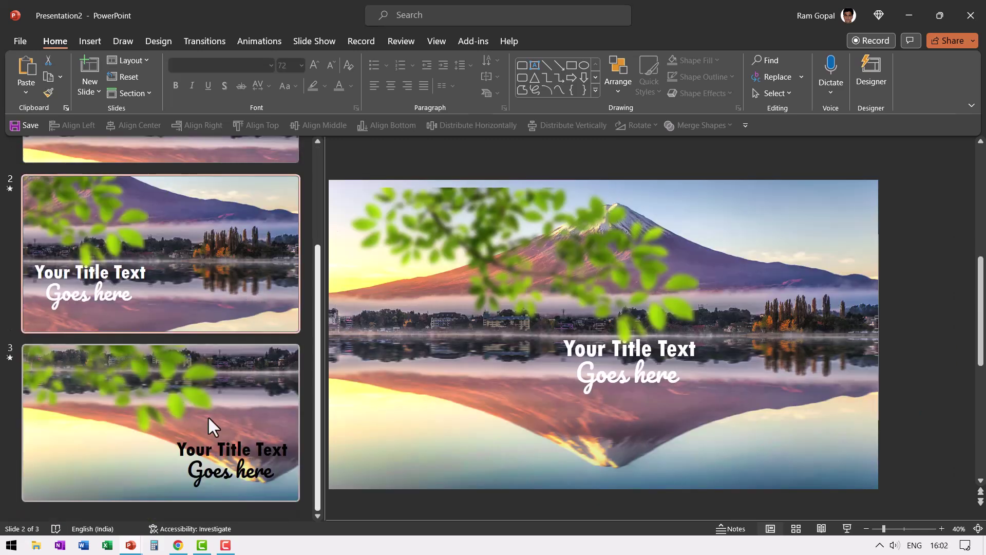
pyautogui.click(211, 414)
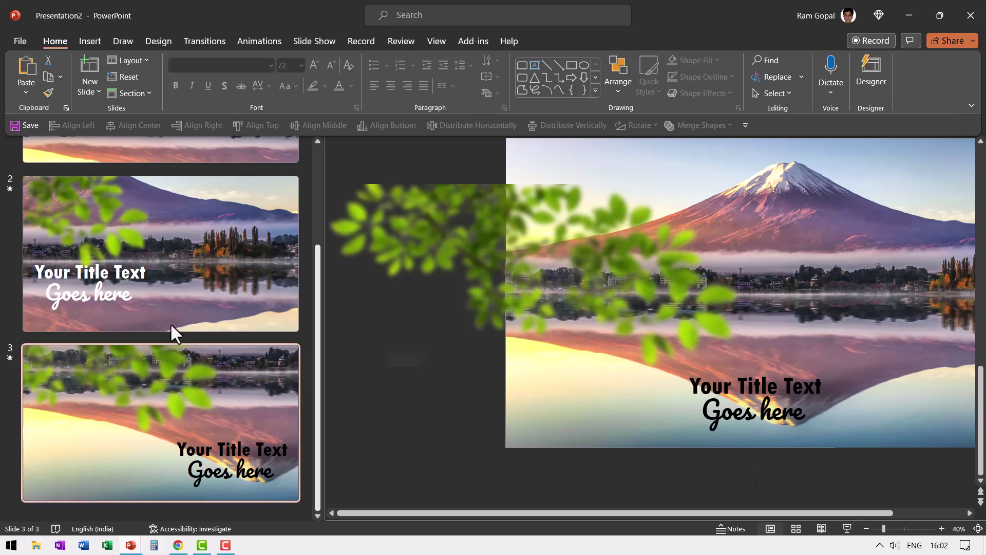
# - Copy slide 1 and paste it after slide 3 as slide 4
pyautogui.scroll(3, 182, 308)
pyautogui.click(191, 227)
pyautogui.rightClick(193, 227)
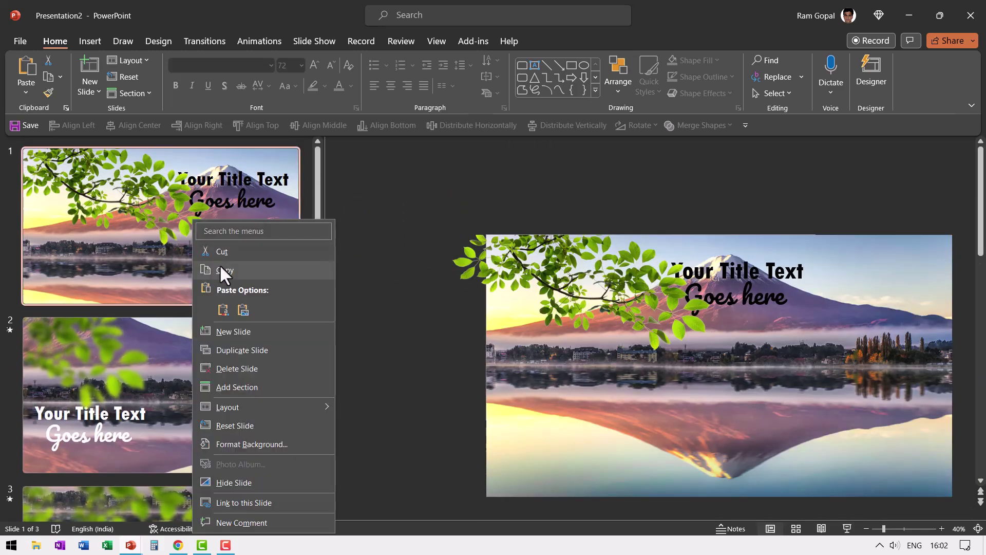
pyautogui.press('Escape')
pyautogui.scroll(-3, 159, 493)
pyautogui.rightClick(158, 512)
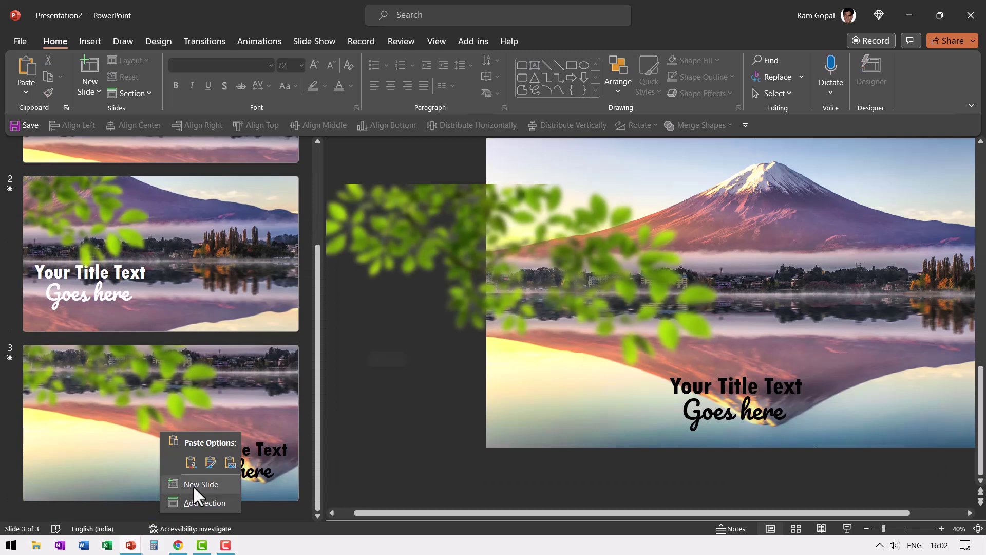
pyautogui.click(208, 461)
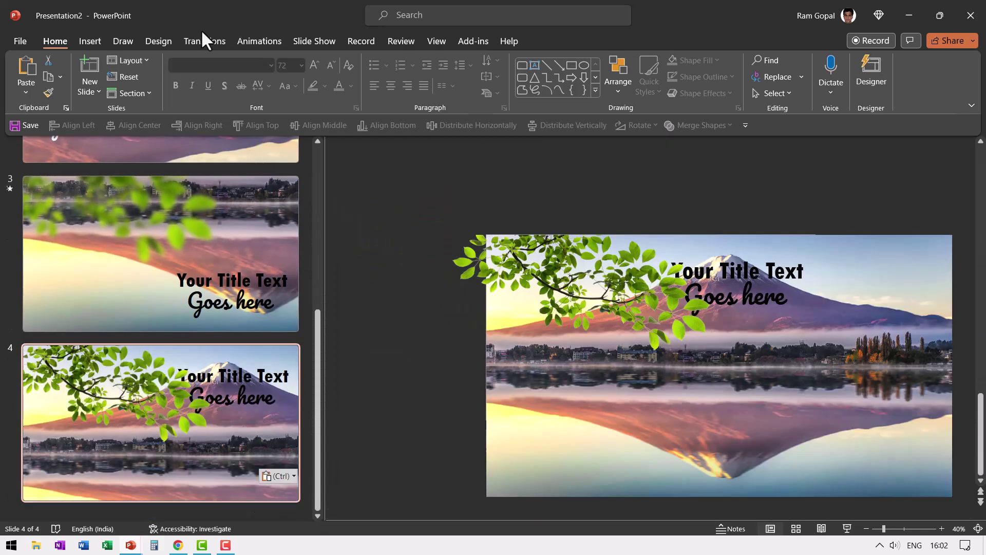
# - Give slide 4 a Morph transition lasting 8 seconds
pyautogui.click(183, 41)
pyautogui.click(132, 81)
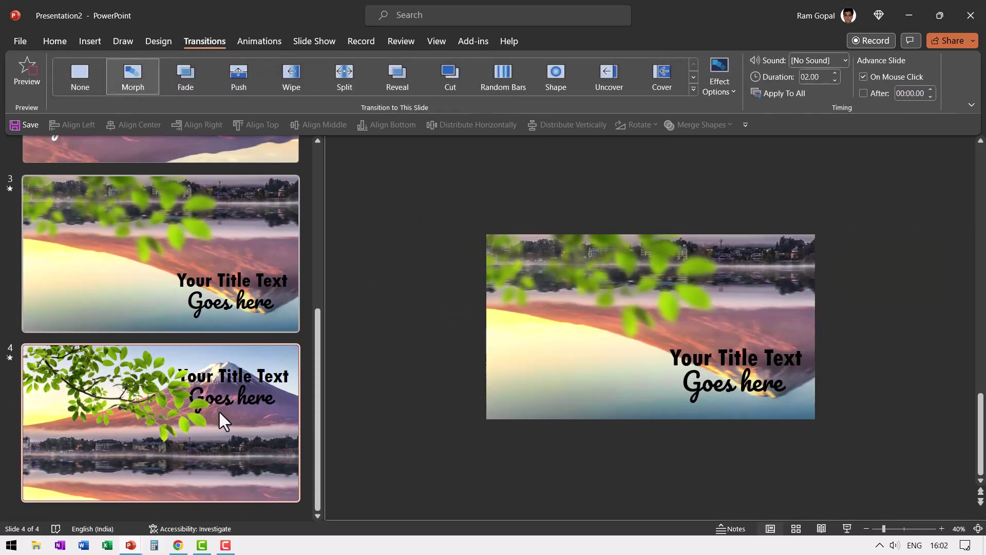
pyautogui.click(823, 74)
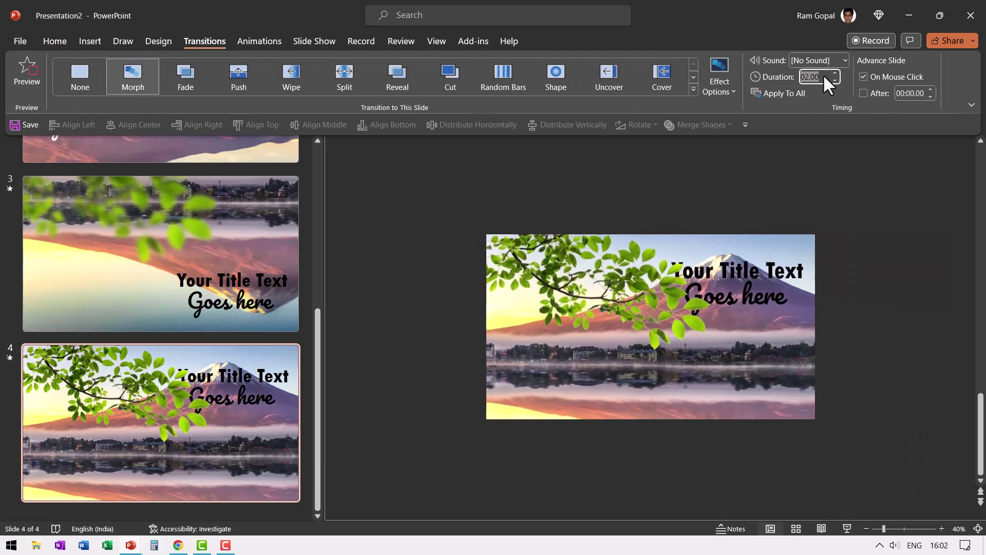
pyautogui.write('8')
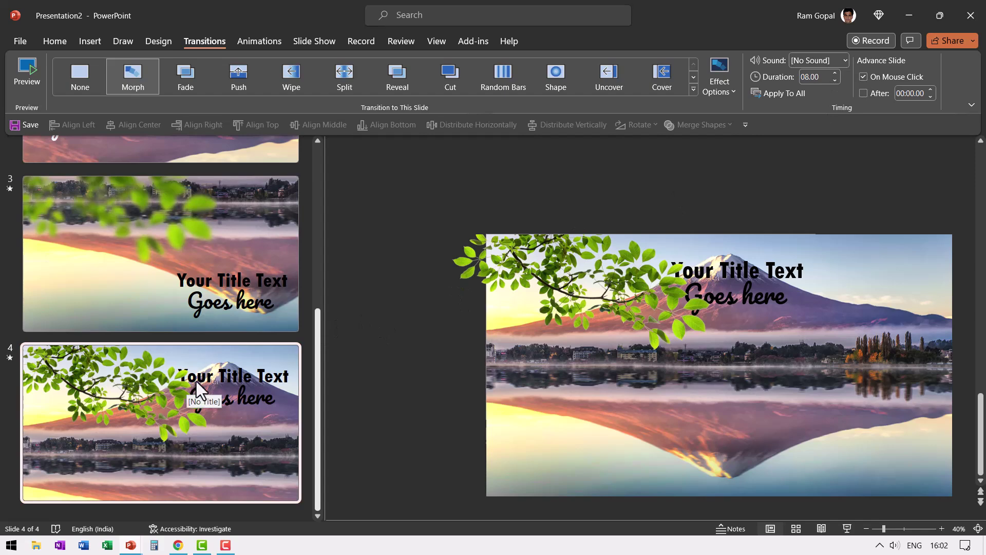
pyautogui.scroll(5, 201, 370)
pyautogui.click(233, 249)
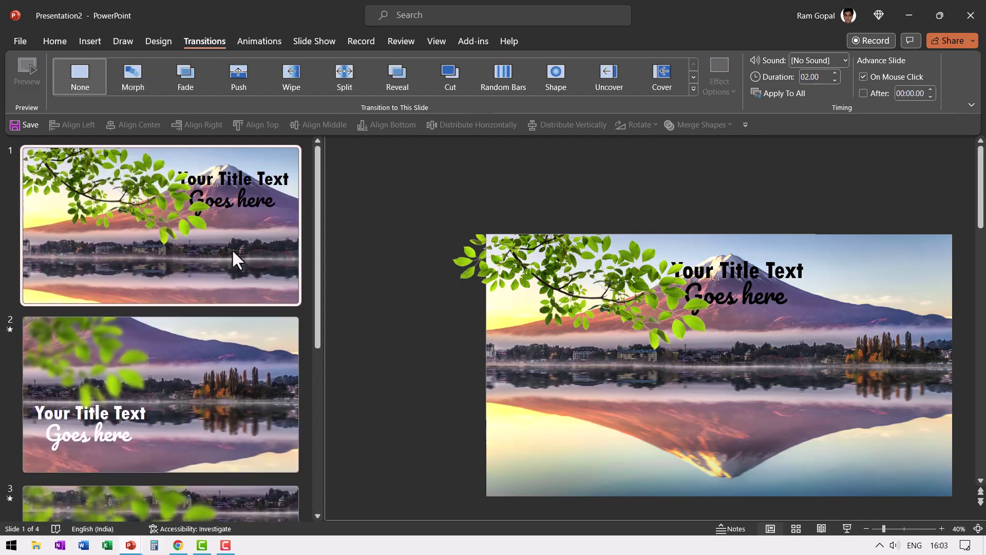